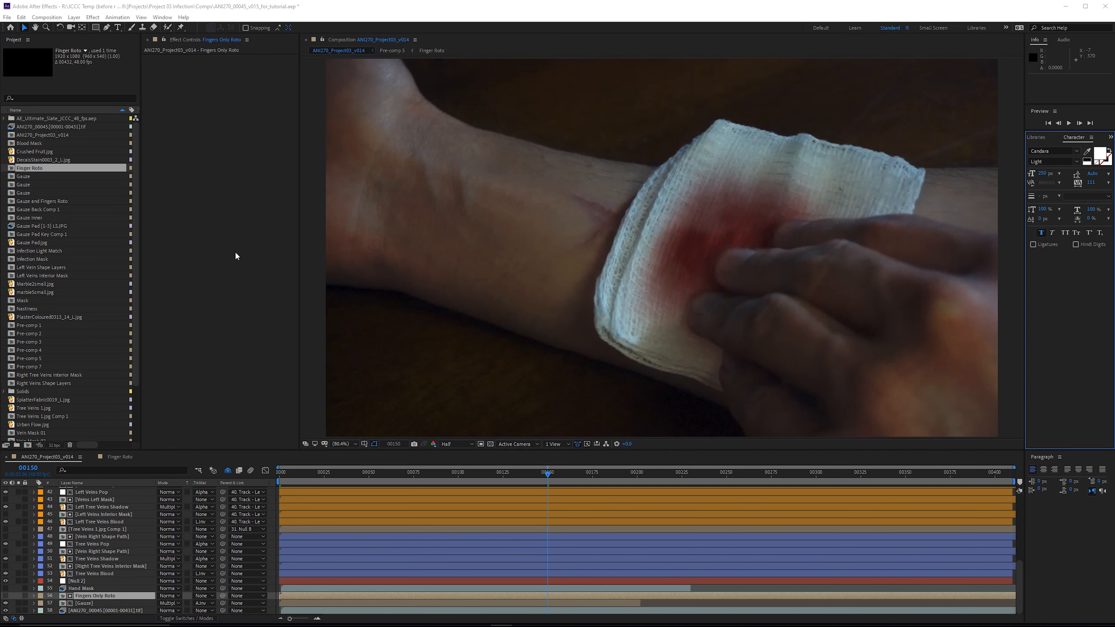
Open the file location of the Adobe After Effects 2019 app and bring up its shortcut's properties
key("super")
type("after")
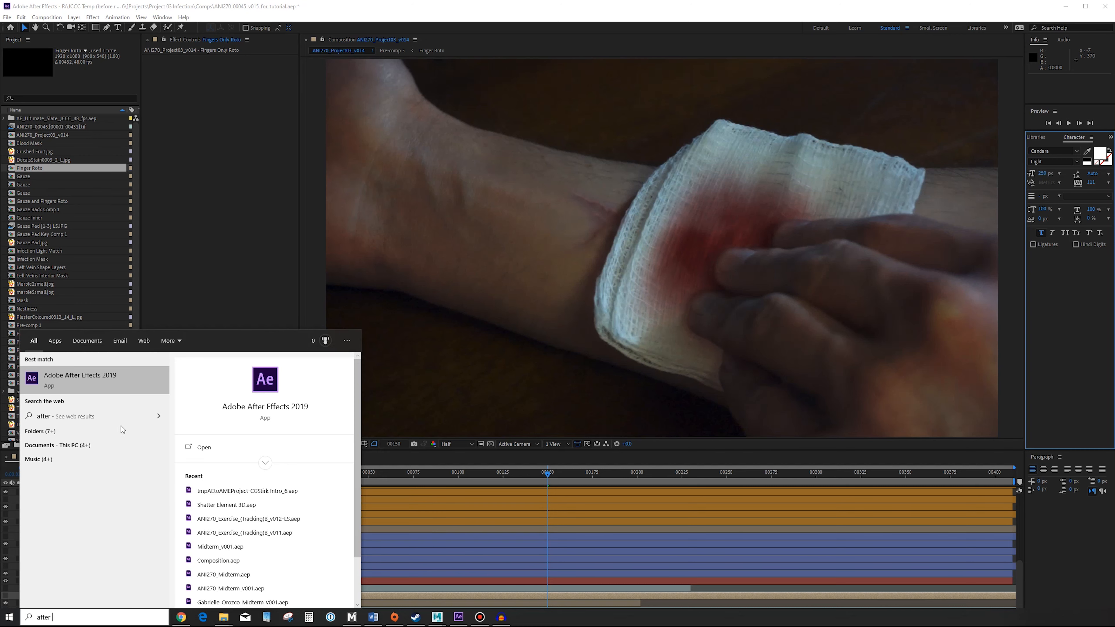
right_click(128, 386)
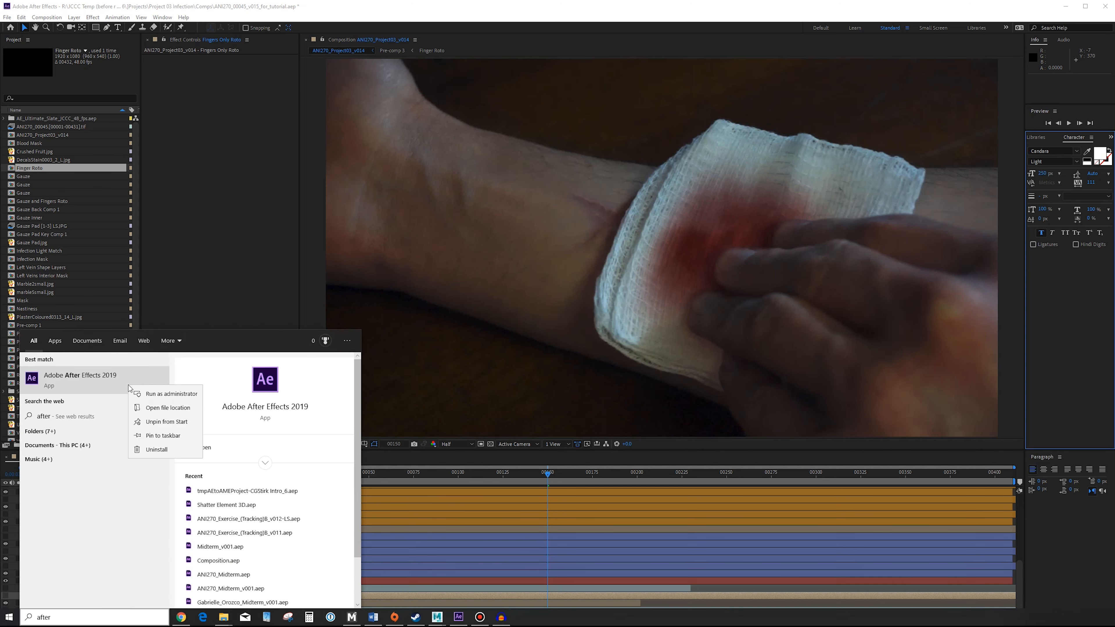
left_click(198, 410)
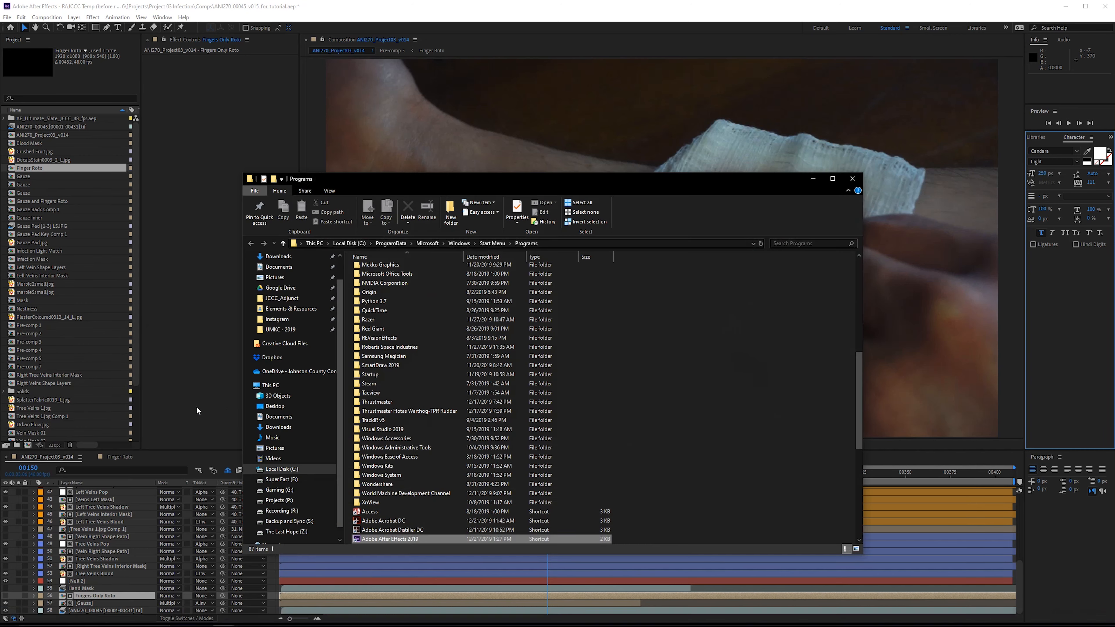
right_click(587, 539)
left_click(606, 534)
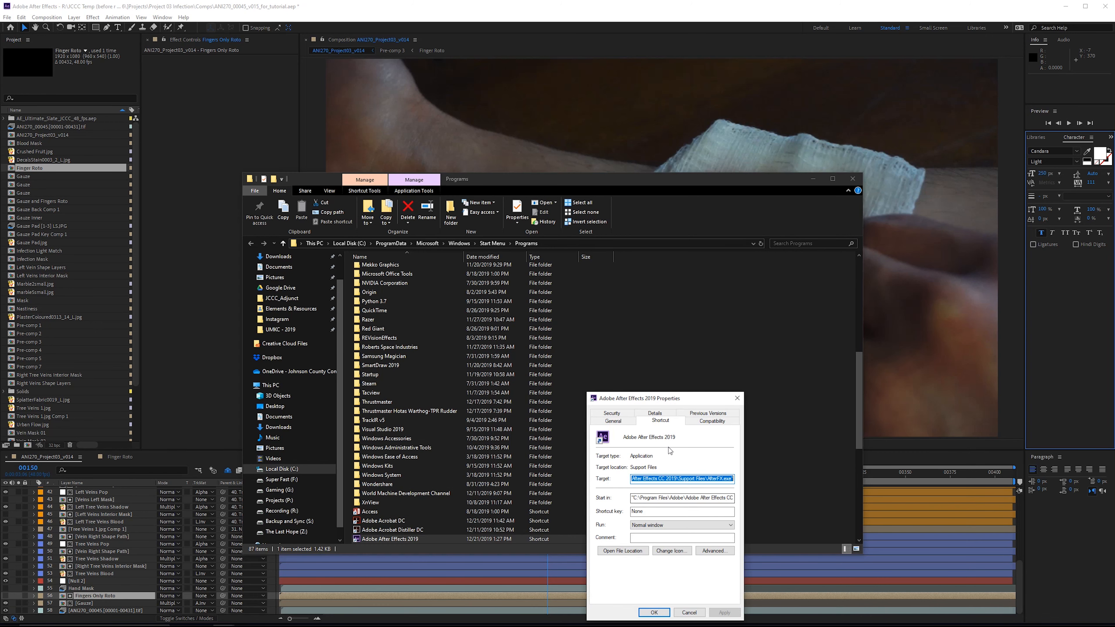
Append the -m parameter to the end of the shortcut's target path, save it with administrator permission and close the folder window
left_click(687, 479)
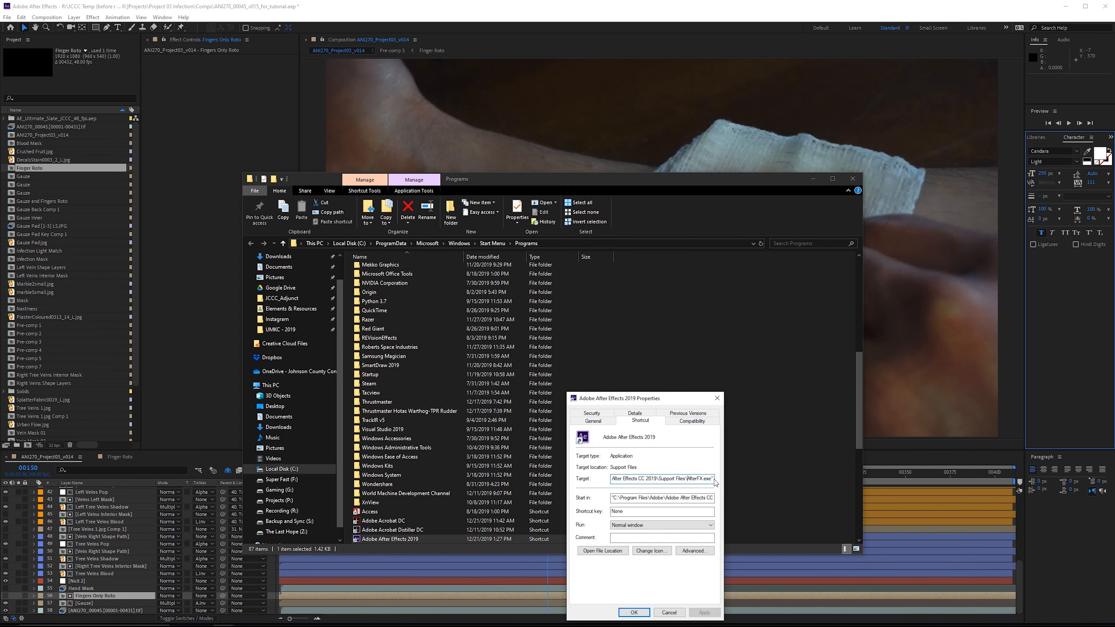
key("End")
type("-m")
left_click(634, 613)
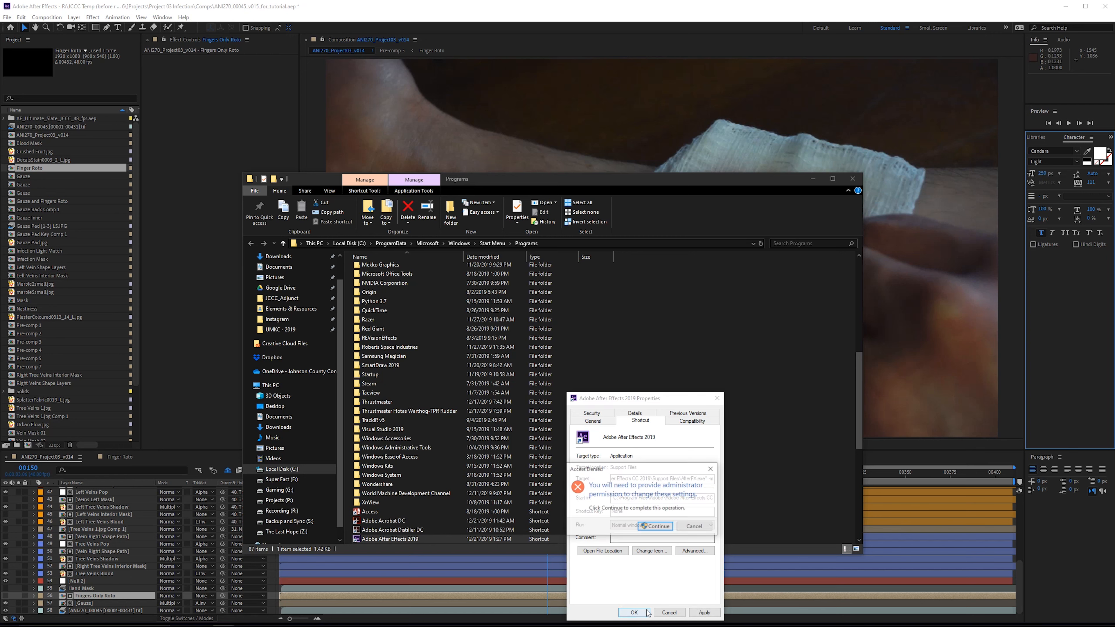
left_click(655, 527)
left_click(853, 179)
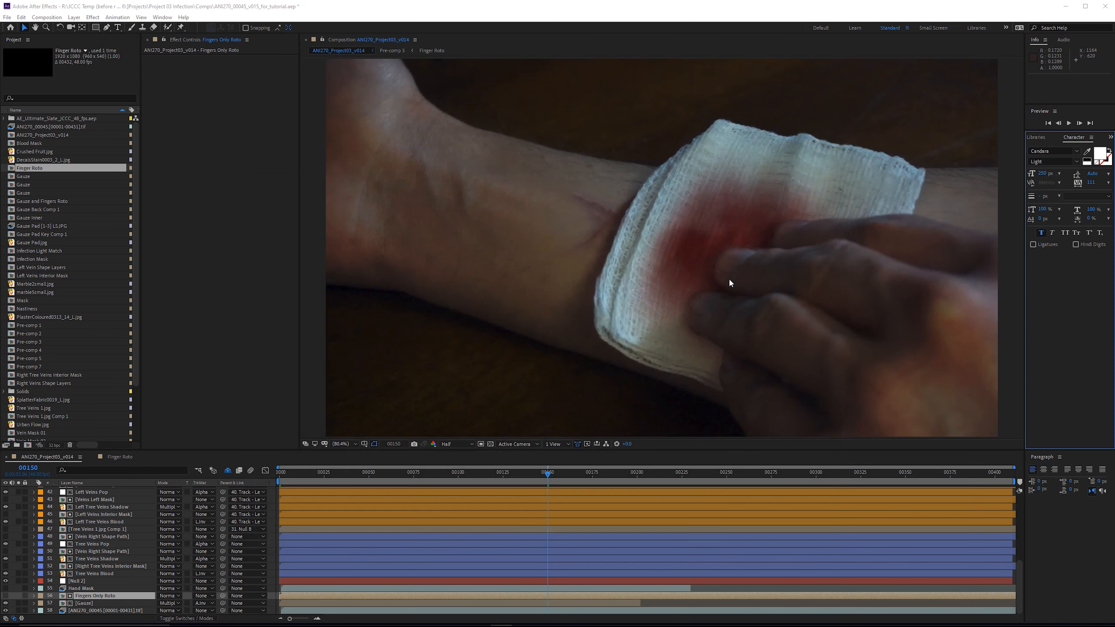
Launch a second instance of Adobe After Effects and move its window sideways over the first one
key("super")
left_click(162, 533)
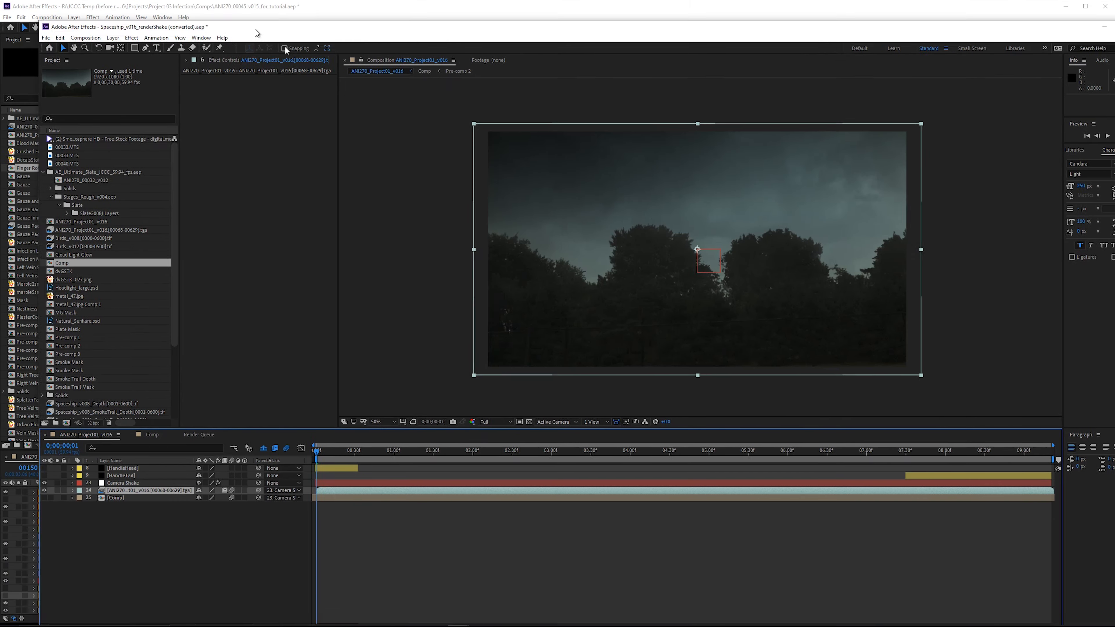
left_click_drag(256, 33, 410, 35)
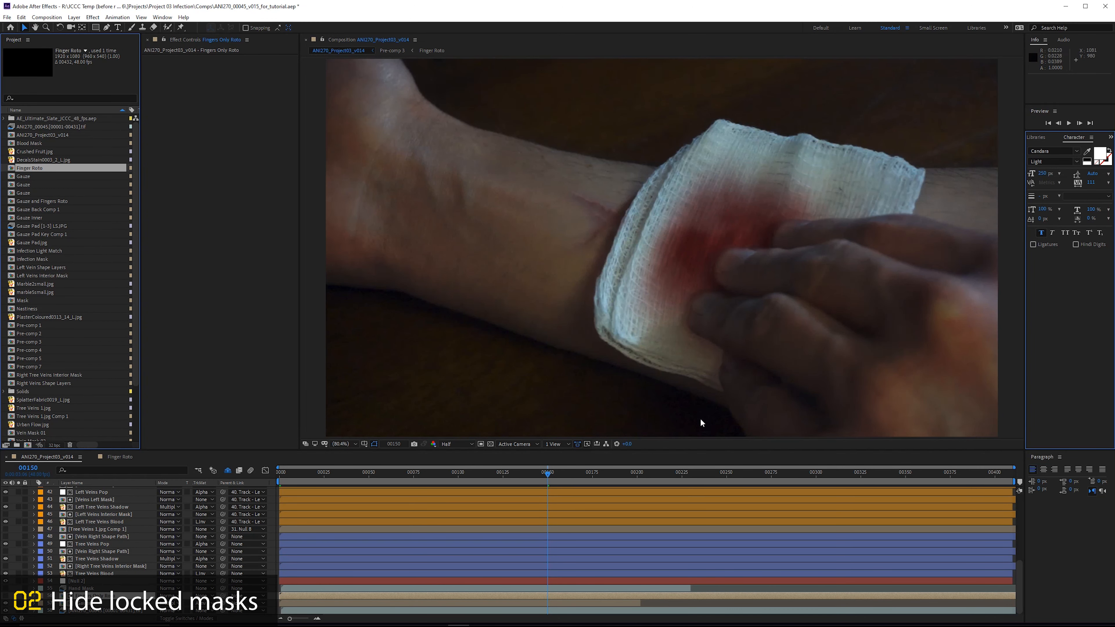
Open the Fingers Only Roto pre-comp and its nested Finger Roto comp, and select Mask 2 of the Fingers Roto layer
double_click(90, 596)
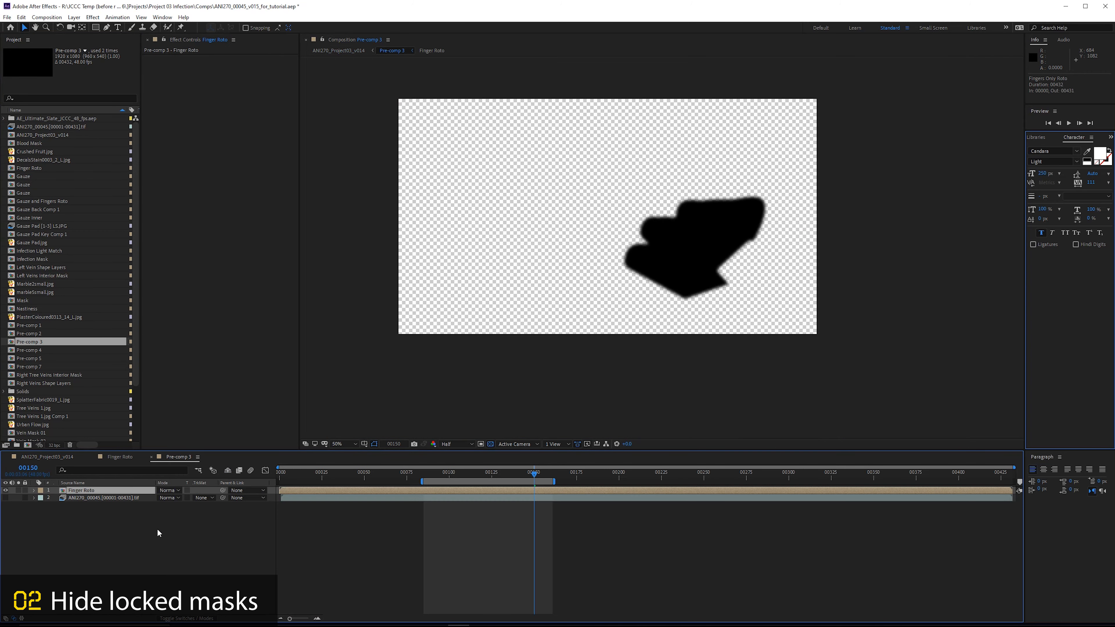
double_click(111, 491)
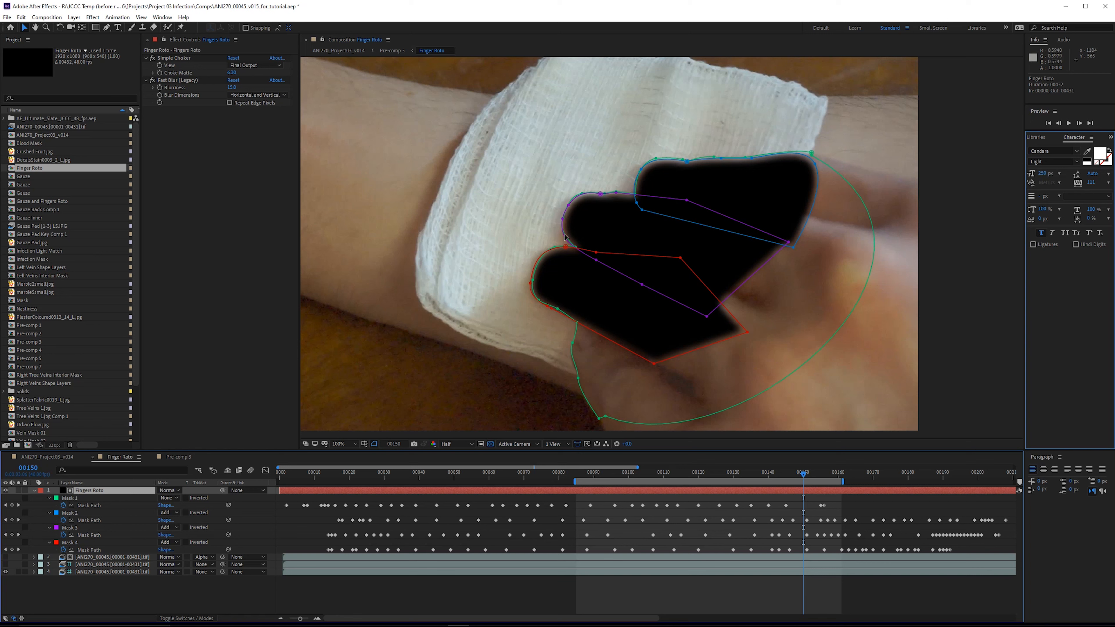
left_click(815, 164)
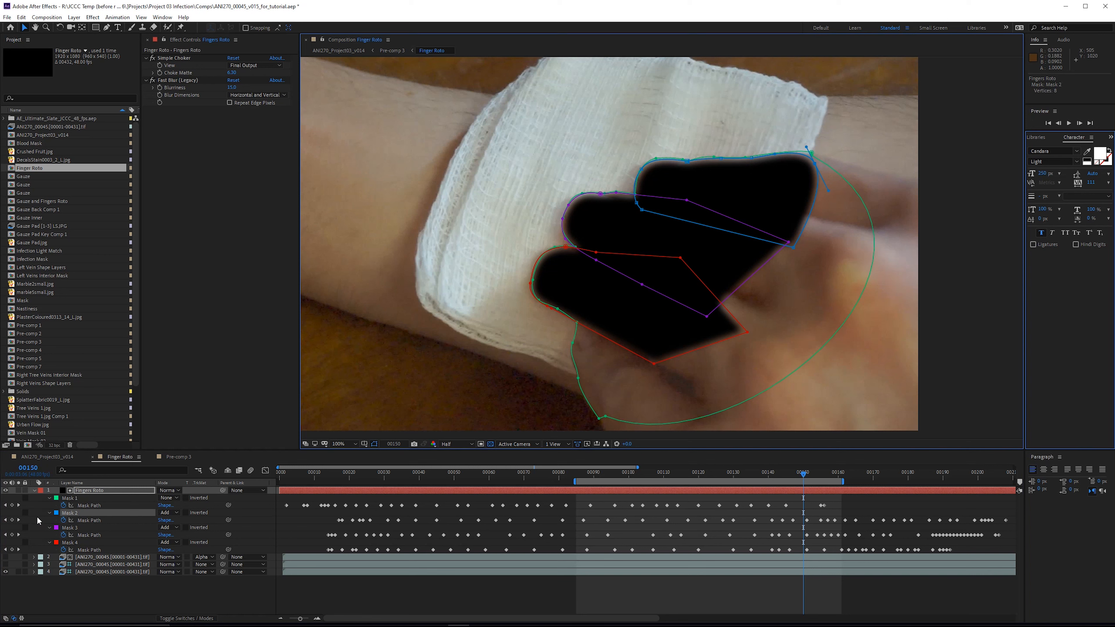
Lock Mask 1, Mask 3 and Mask 4 of the Fingers Roto layer, and hide the locked masks while Mask 2 is selected
left_click(25, 497)
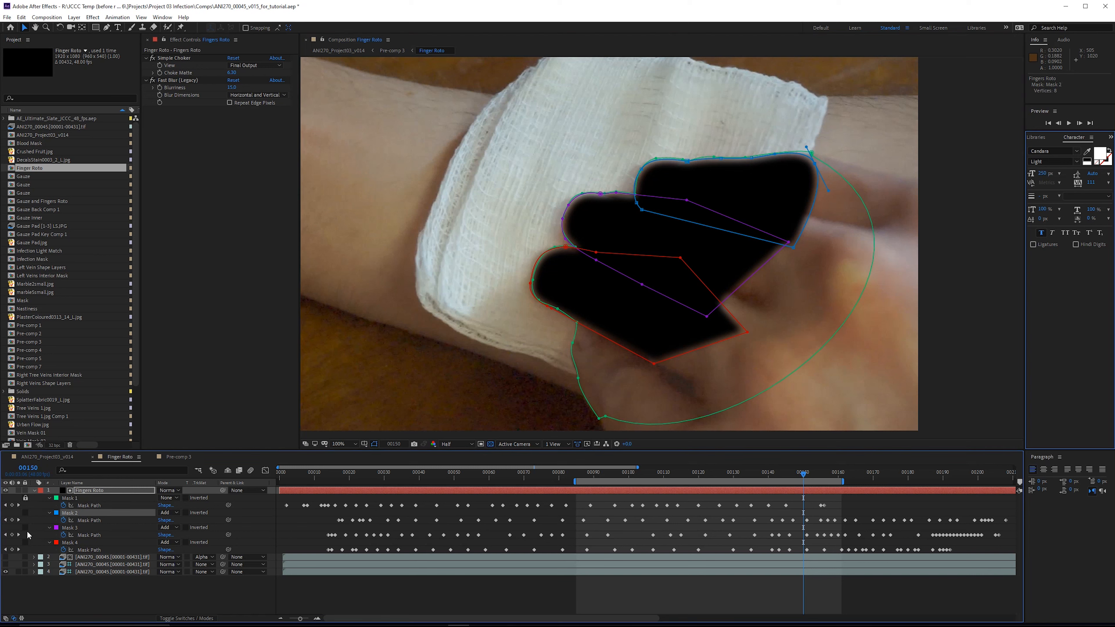
left_click(25, 528)
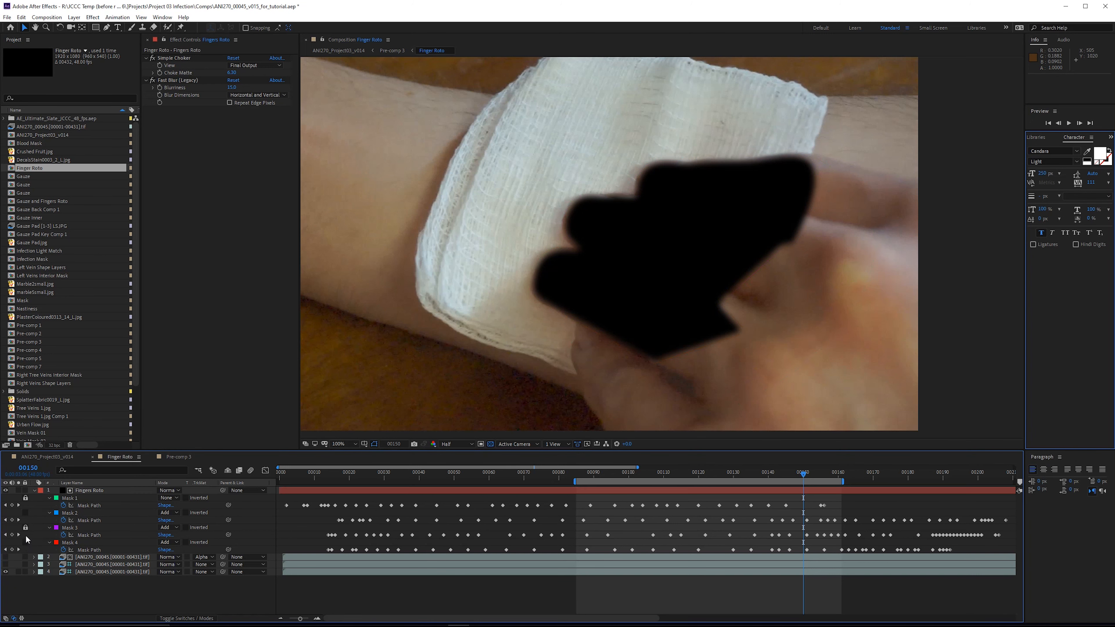
left_click(25, 542)
left_click(79, 514)
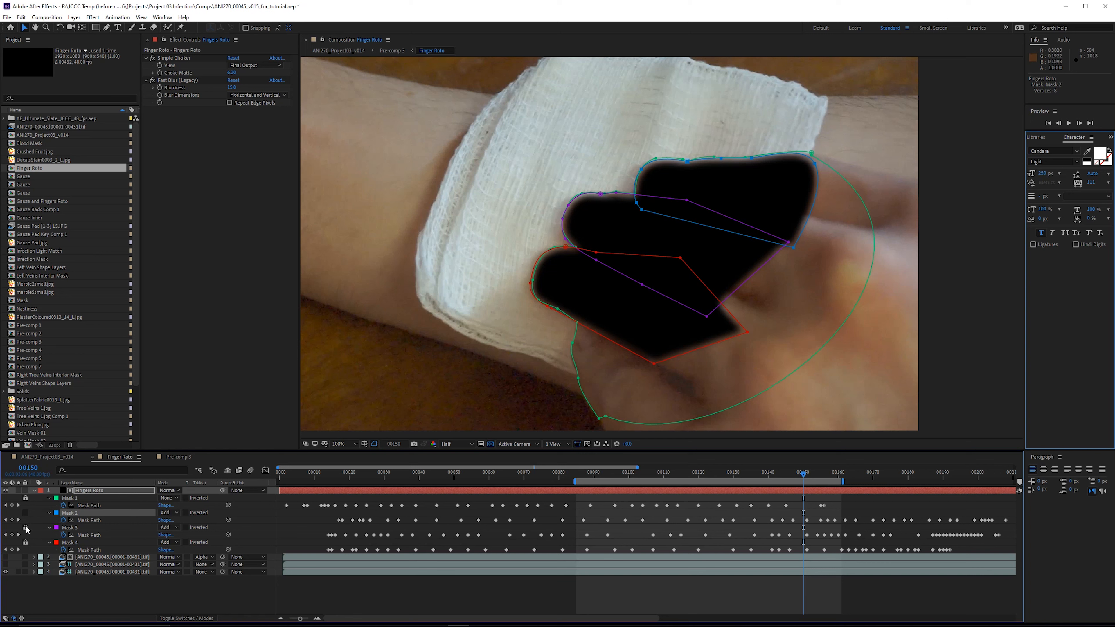
left_click(71, 18)
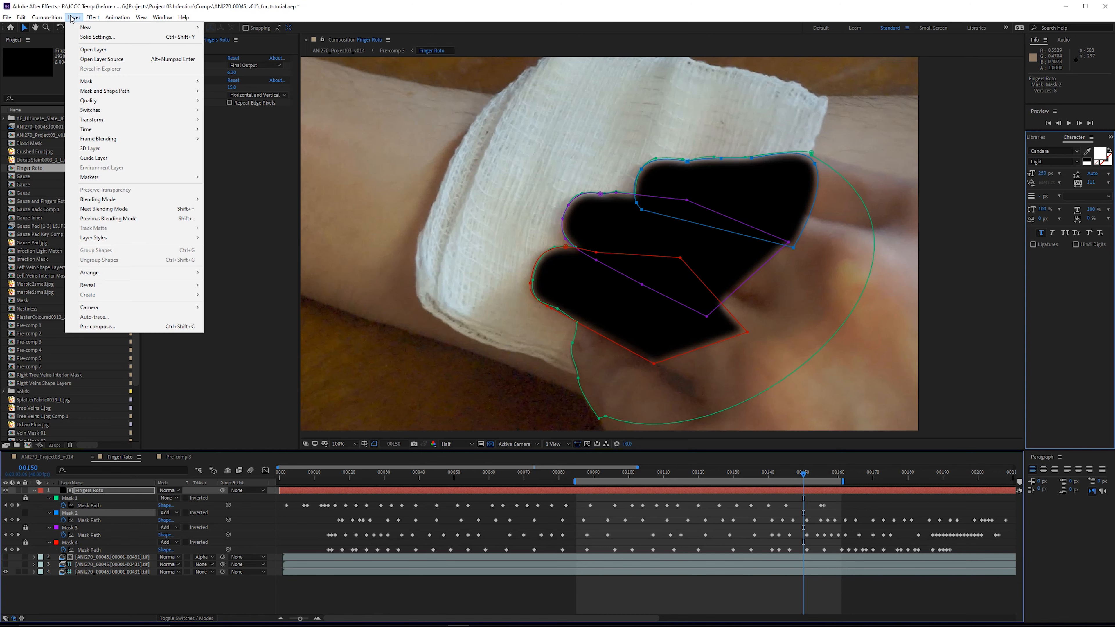
mouse_move(88, 83)
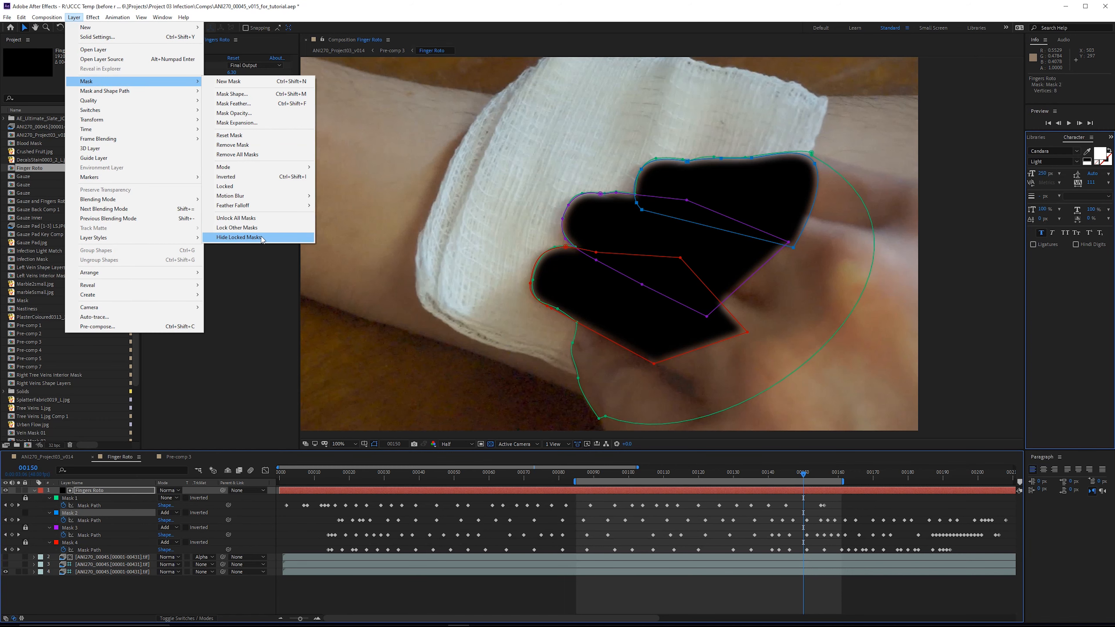
left_click(284, 241)
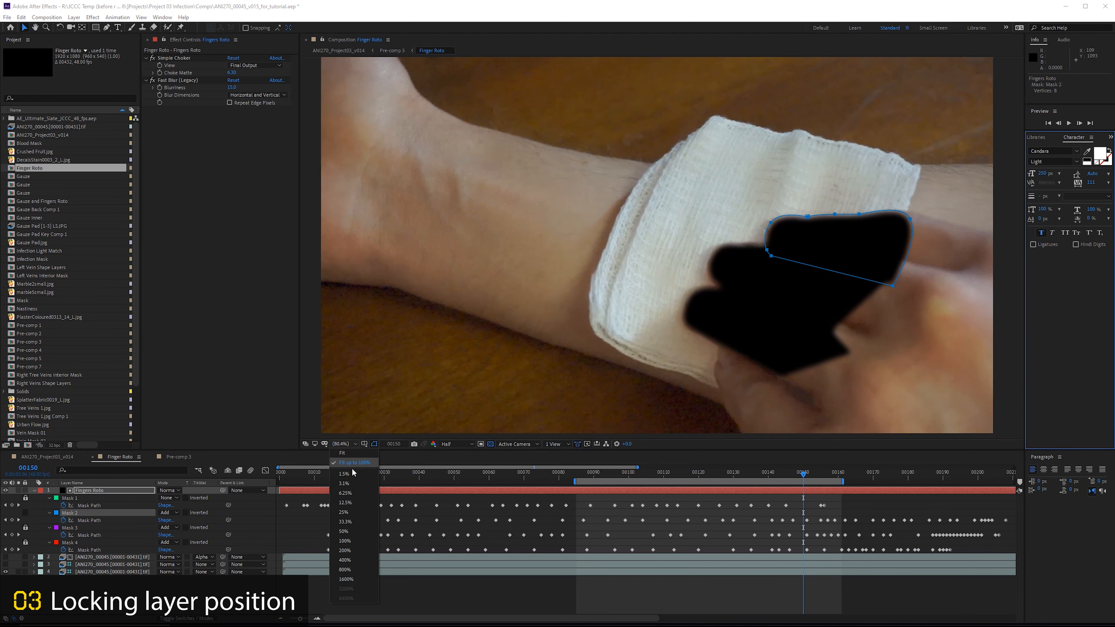
Lock the bottom footage layer in place by giving its Position property the expression [960,540]
left_click(358, 454)
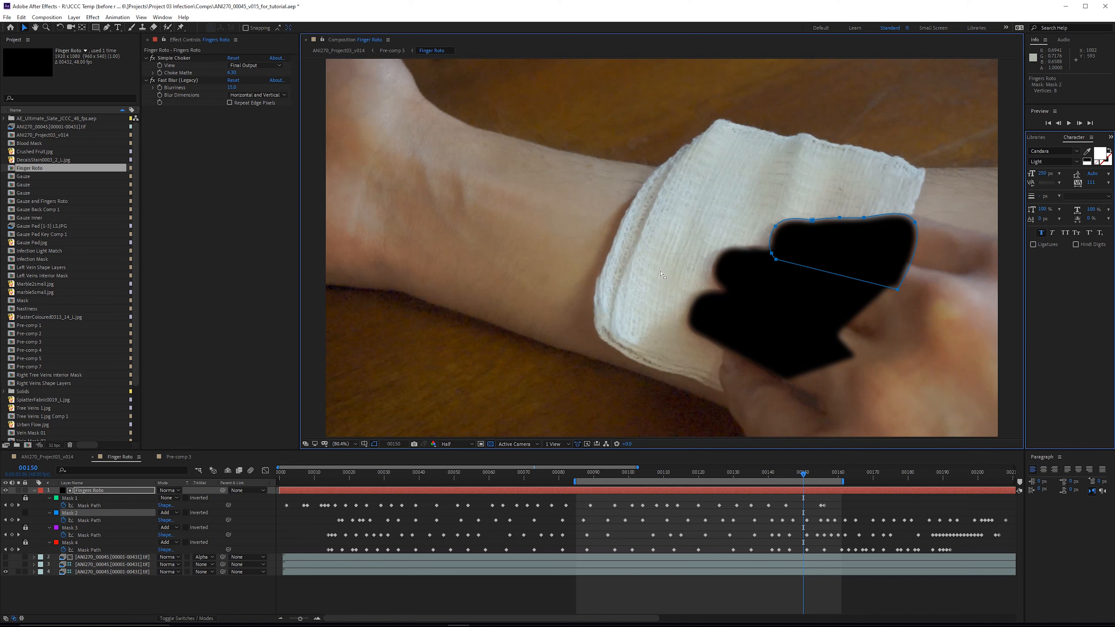
left_click(122, 571)
key("p")
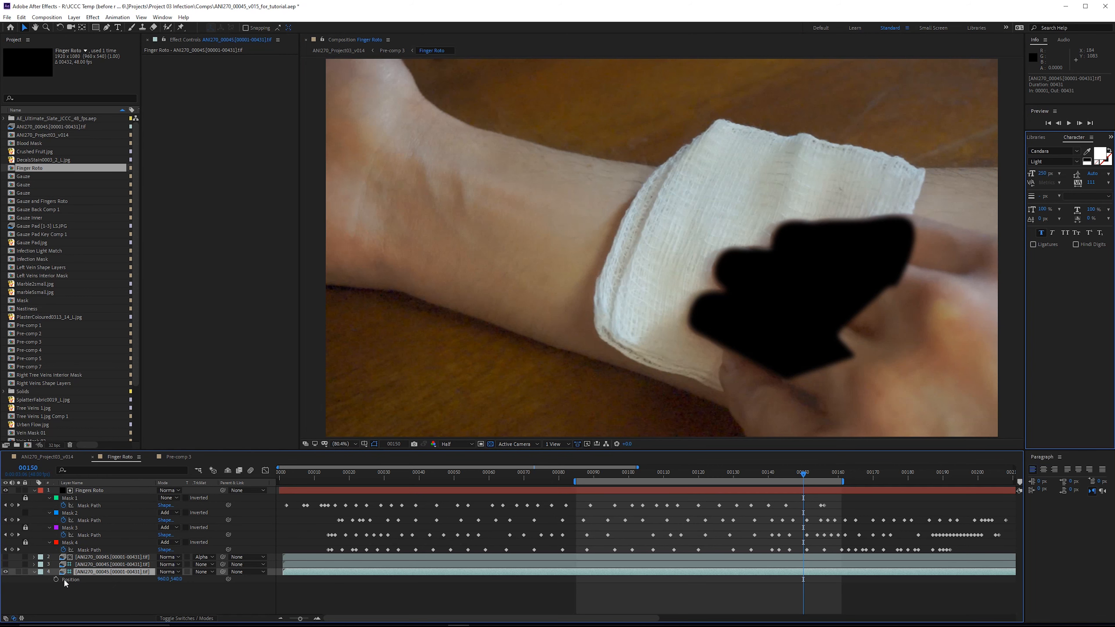
key("ctrl+z")
left_click(56, 579, "alt")
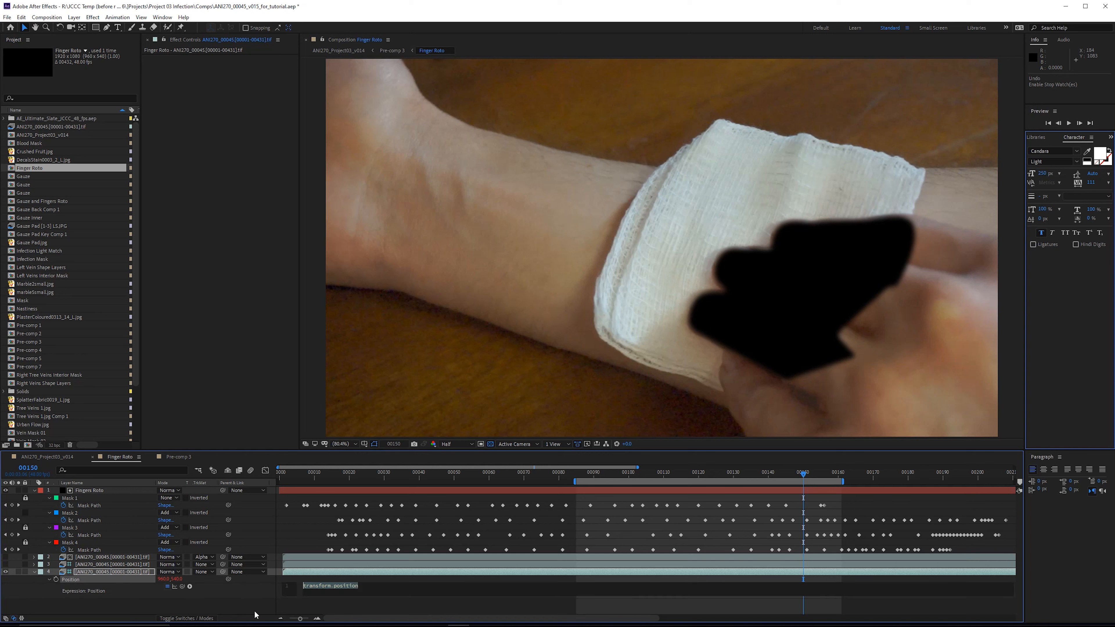
key("BackSpace")
type("960,540")
left_click(351, 605)
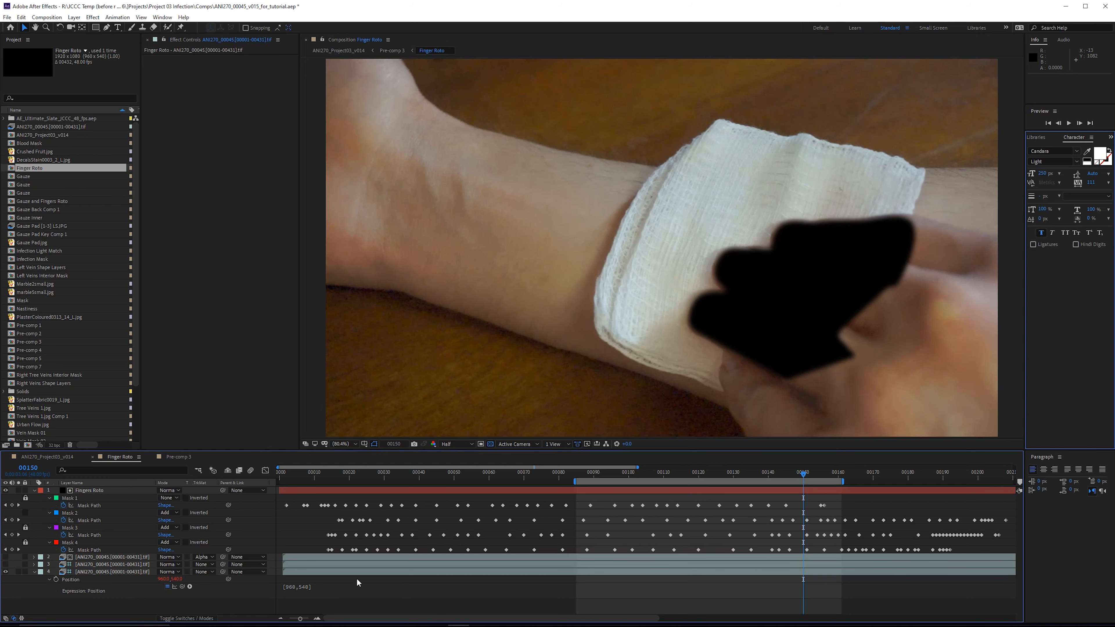
Try to move the position-locked footage layer in the viewer, remove its Position expression and undo the removal
left_click_drag(395, 367, 451, 426)
scroll(435, 306, "down", 1)
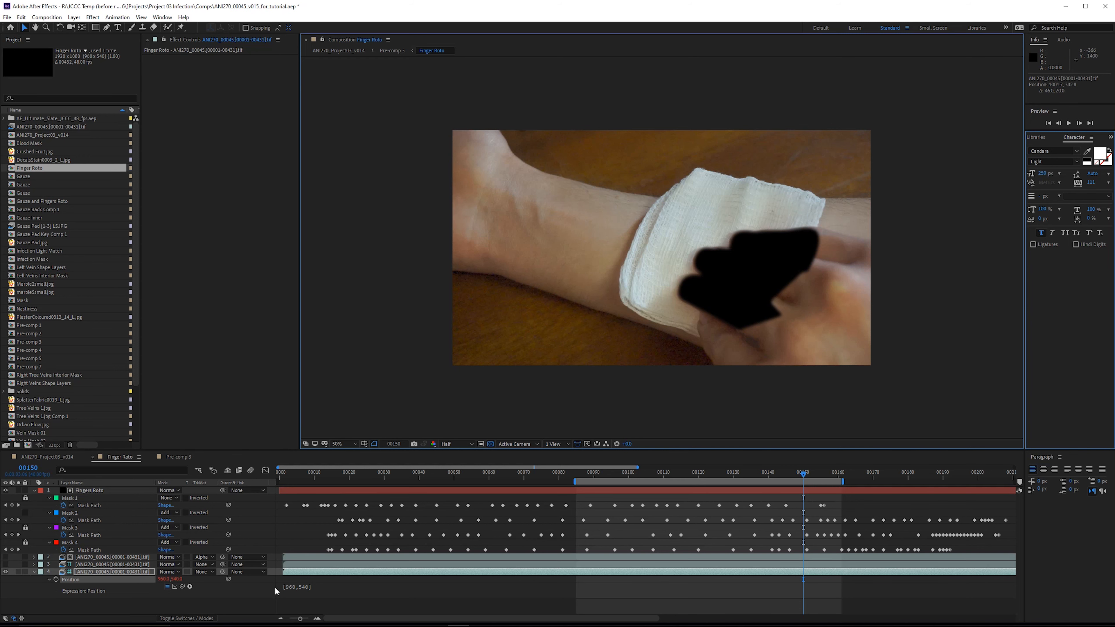
left_click(56, 579, "alt")
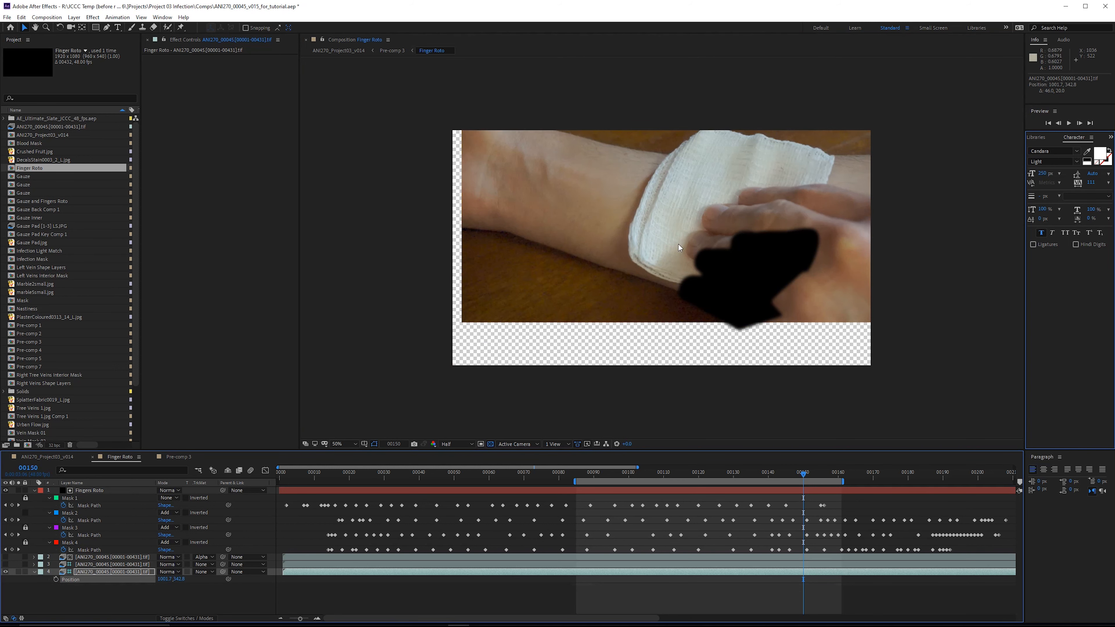
key("ctrl+z")
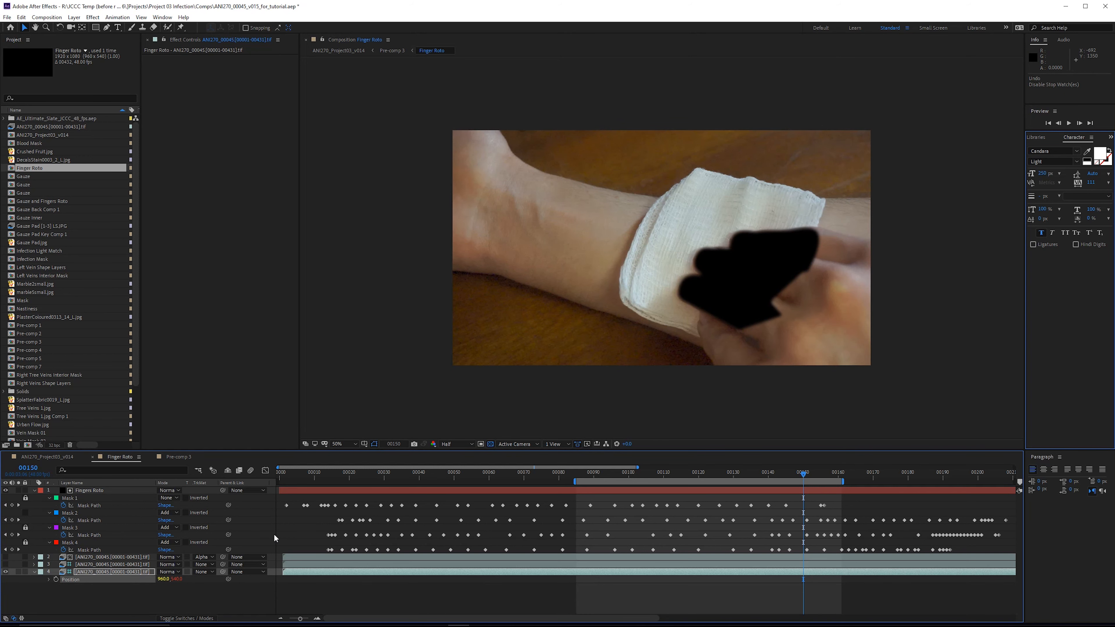
key("shift+slash")
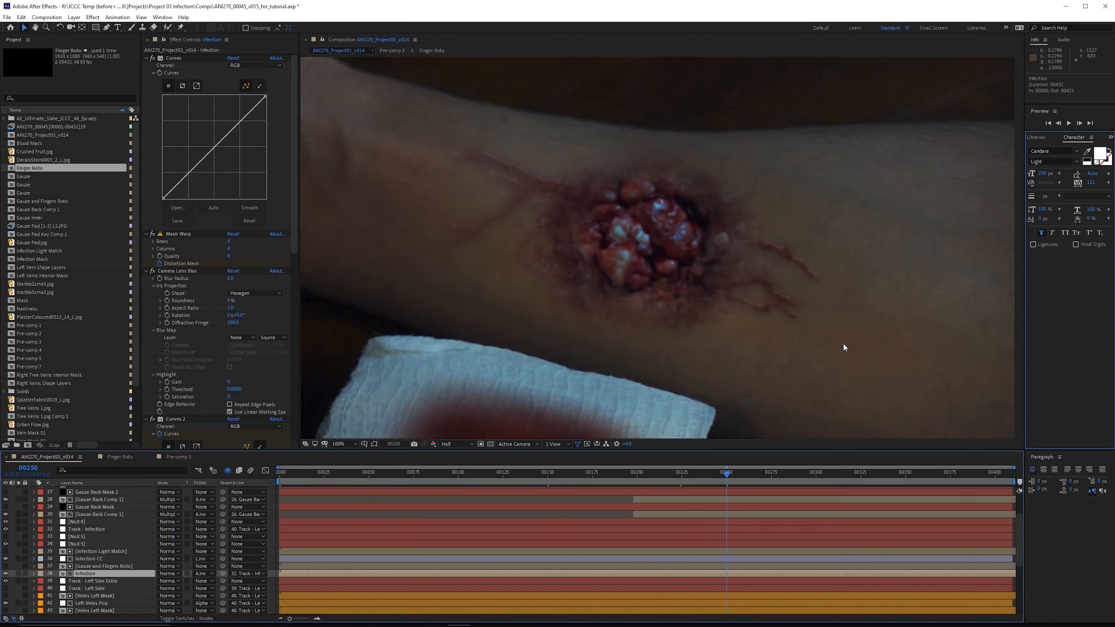
Cycle the Infection layer in the main comp forward through the blending modes and back a few modes to compare the looks
key("shift+equal")
key("shift+equal")
key("shift+equal")
key("shift+equal")
key("shift+equal")
key("shift+equal")
key("shift+equal")
key("shift+equal")
key("shift+equal")
key("shift+equal")
key("shift+equal")
key("shift+equal")
key("shift+equal")
key("shift+equal")
key("shift+equal")
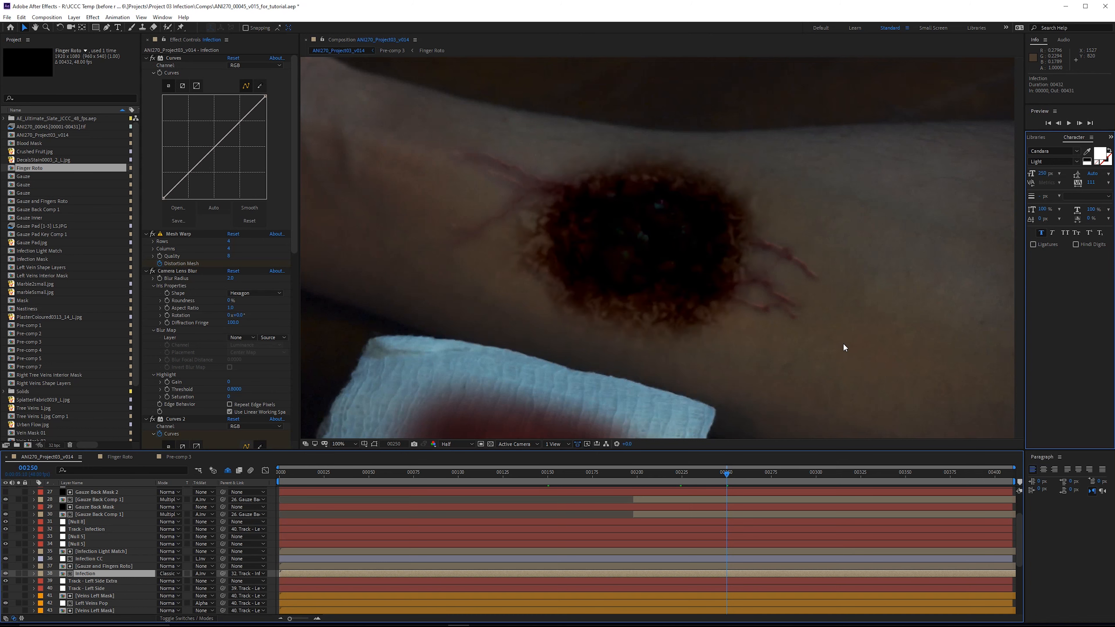
key("shift+equal")
key("shift+equal")
key("shift+equal")
key("shift+equal")
key("shift+equal")
key("shift+equal")
key("shift+equal")
key("shift+equal")
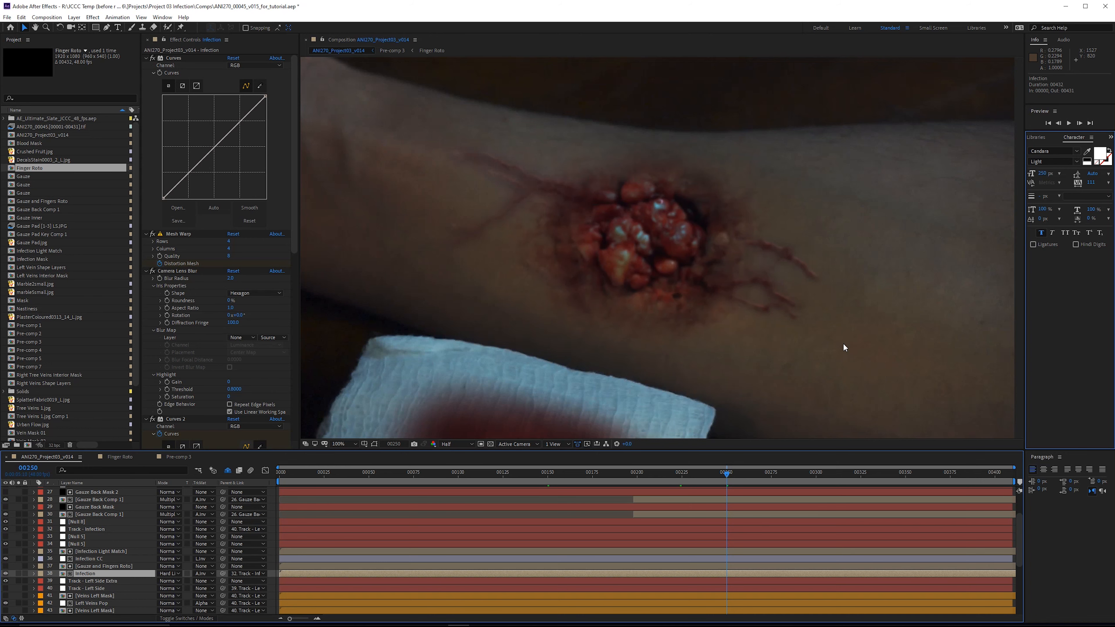
key("shift+equal")
key("shift+equal")
key("shift+equal")
key("shift+equal")
key("shift+equal")
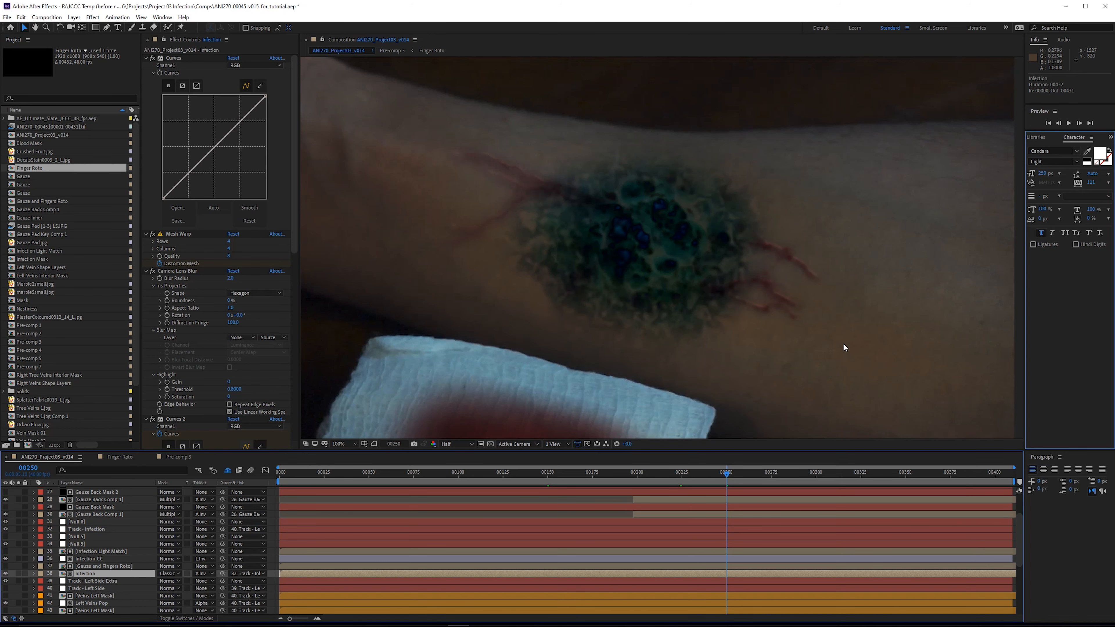
key("shift+minus")
key("shift+minus")
key("shift+minus")
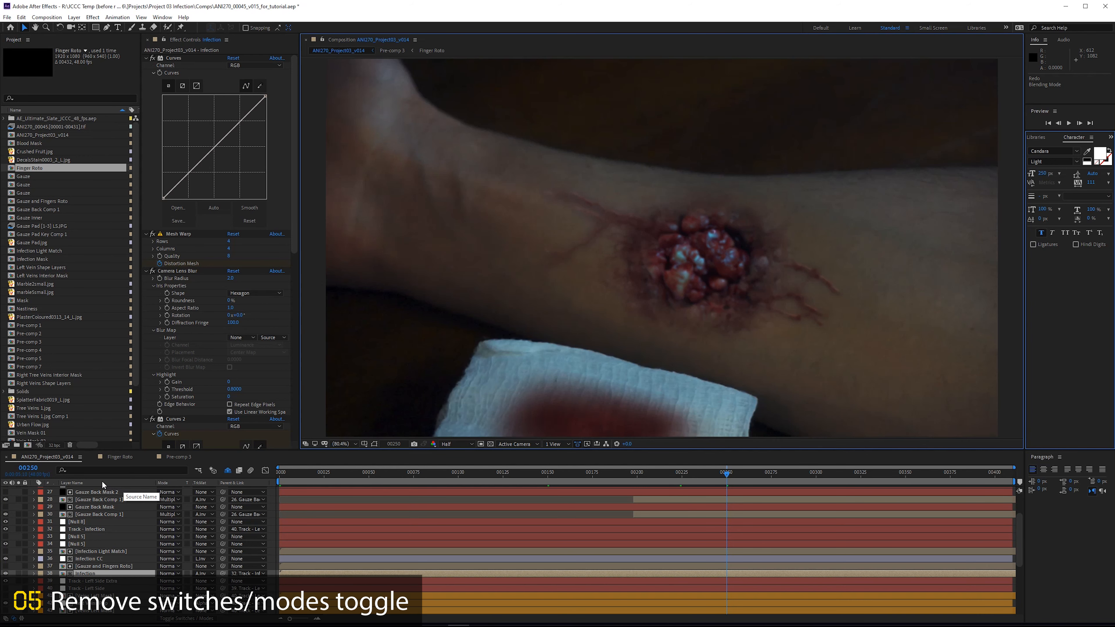
Toggle the timeline's layer columns back and forth between modes and switches, ending on the switches
left_click(181, 619)
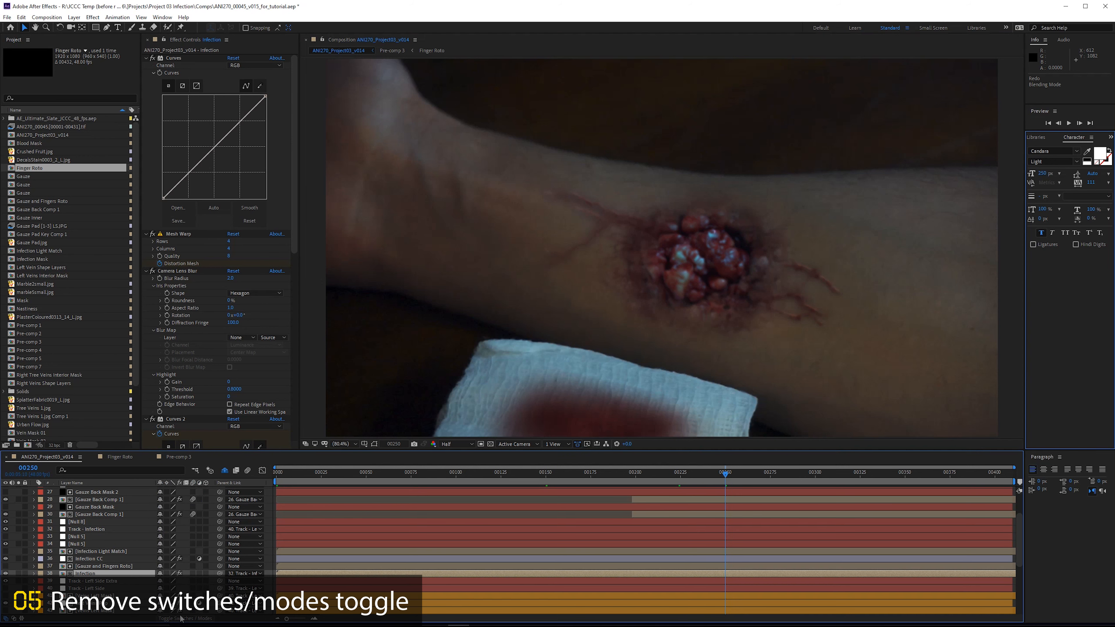
left_click(197, 620)
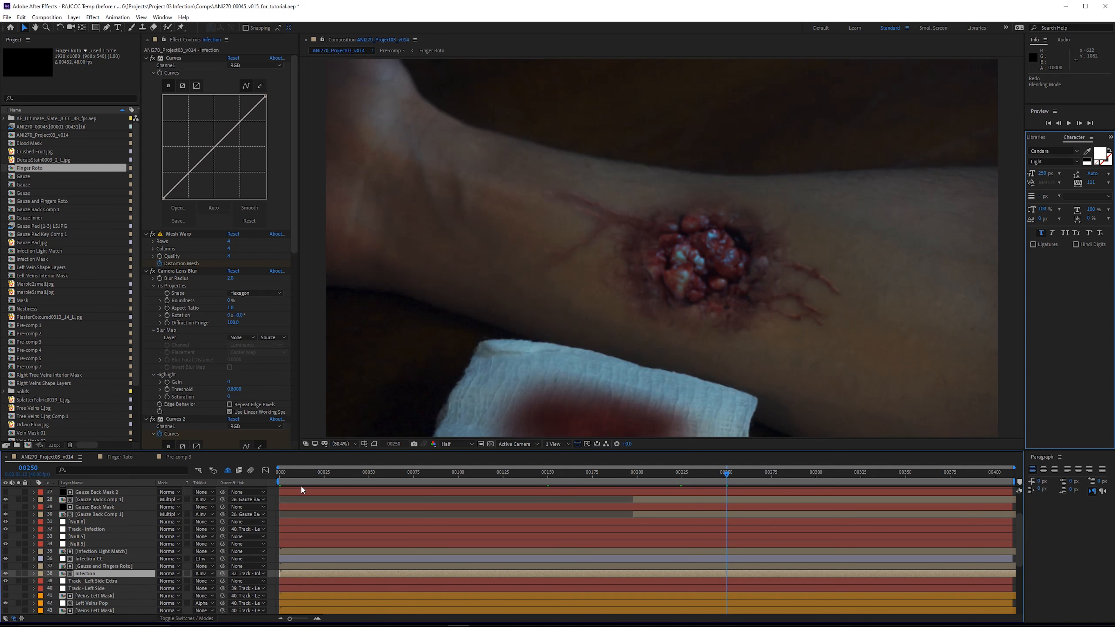
left_click(191, 619)
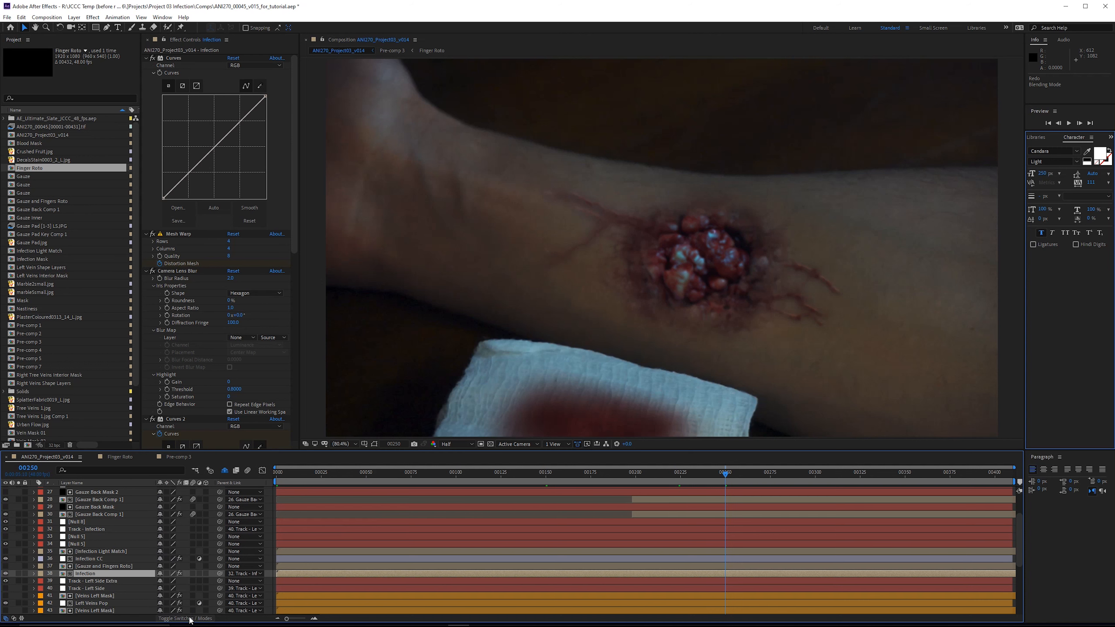
left_click(190, 618)
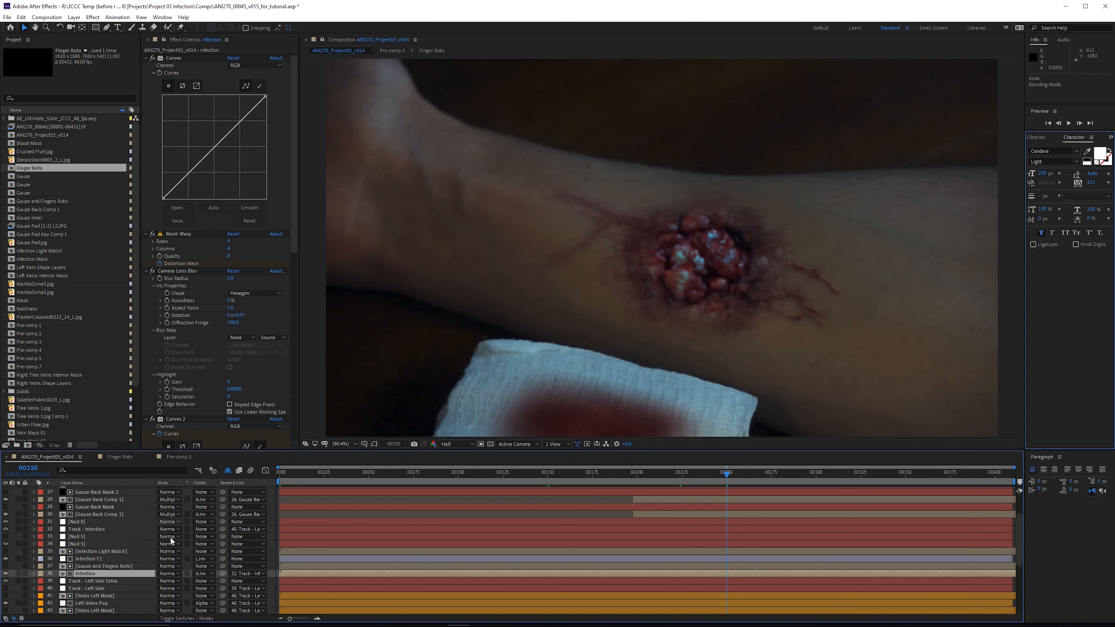
left_click(193, 618)
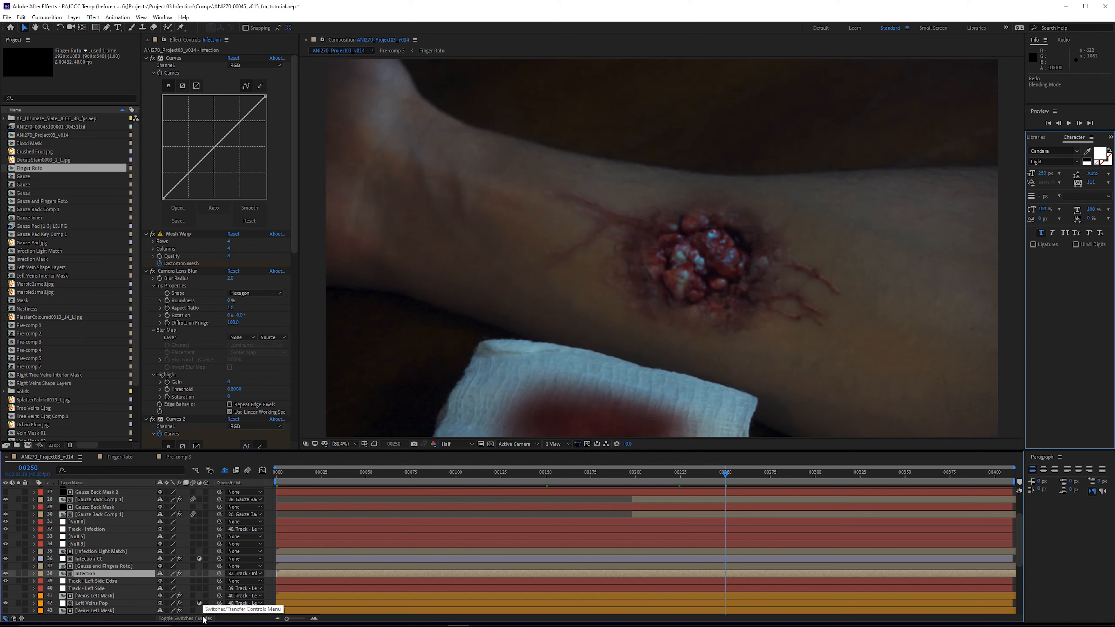
Show the modes in the timeline and add the Switches column so that both Modes and Switches are displayed together
left_click(185, 619)
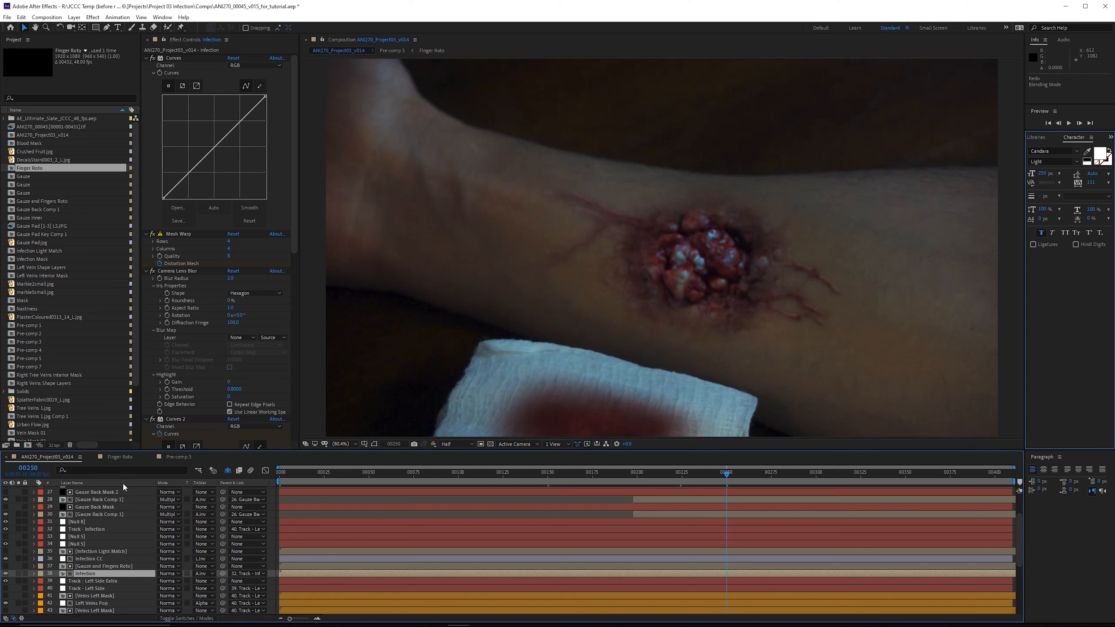
right_click(135, 484)
mouse_move(167, 511)
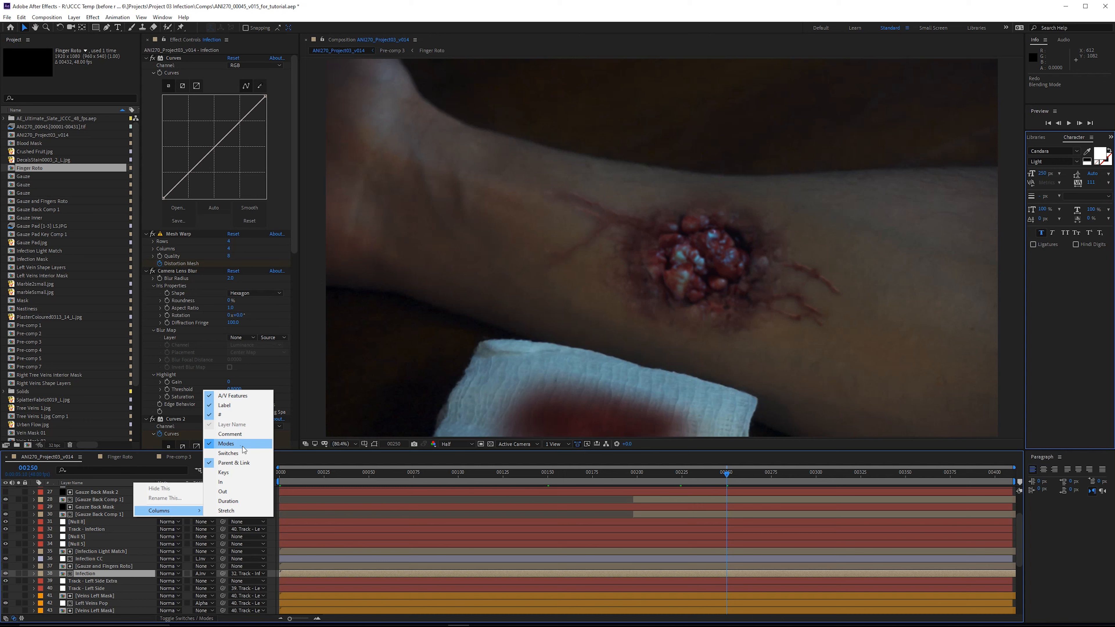
left_click(255, 459)
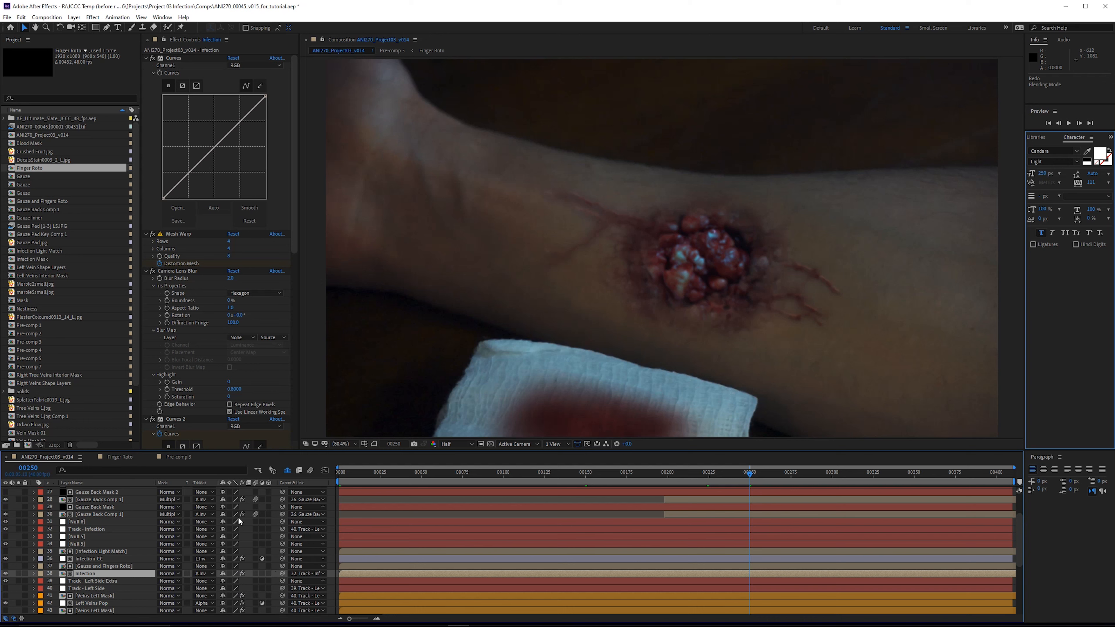
right_click(199, 483)
mouse_move(155, 508)
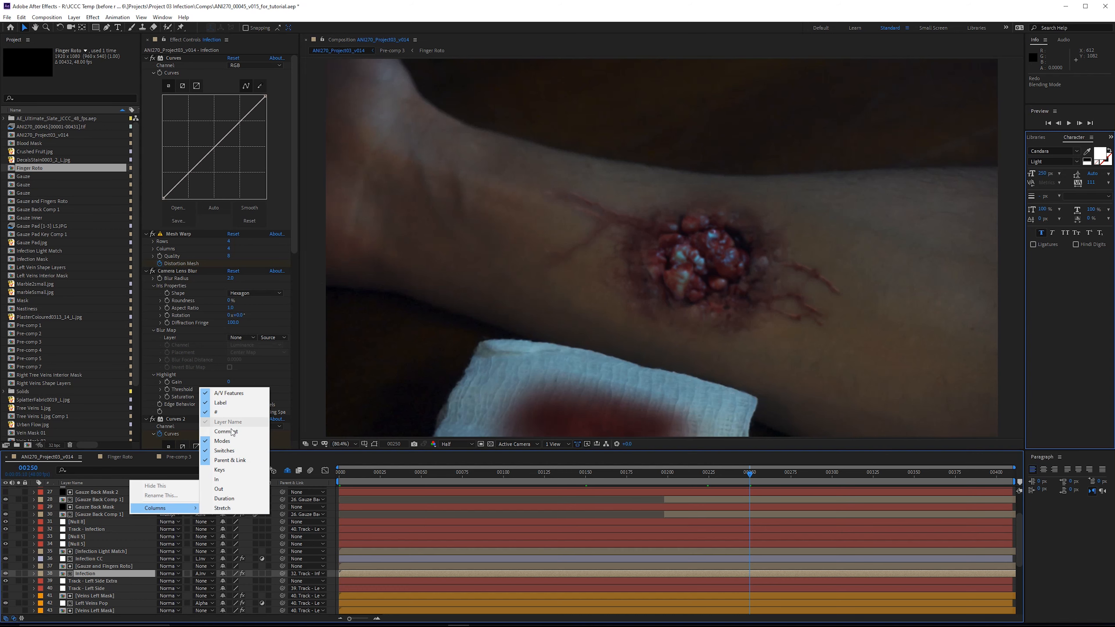
left_click(187, 462)
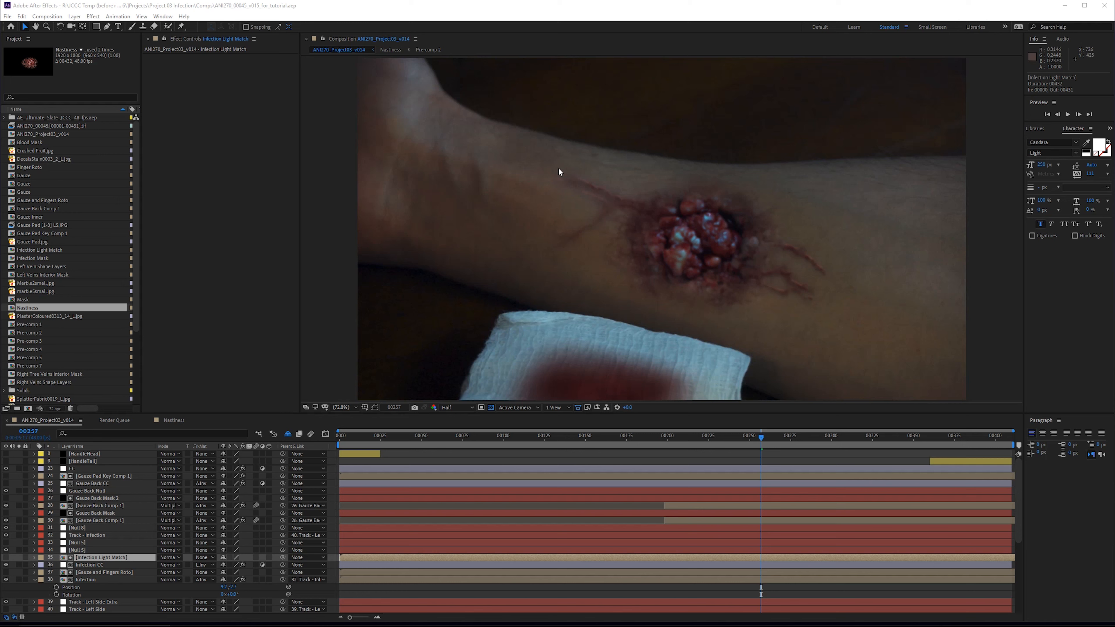
Lock the main comp's viewer, open the Infection layer's Nastiness comp and dock its viewer beside the main one, framed on the wound
left_click(324, 39)
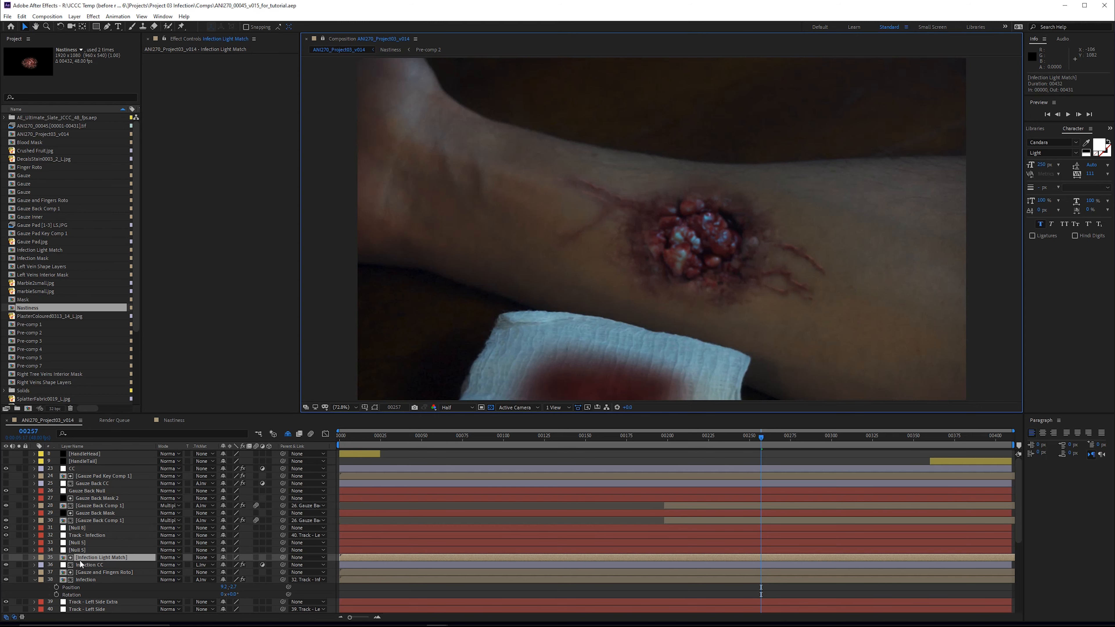
left_click(100, 580)
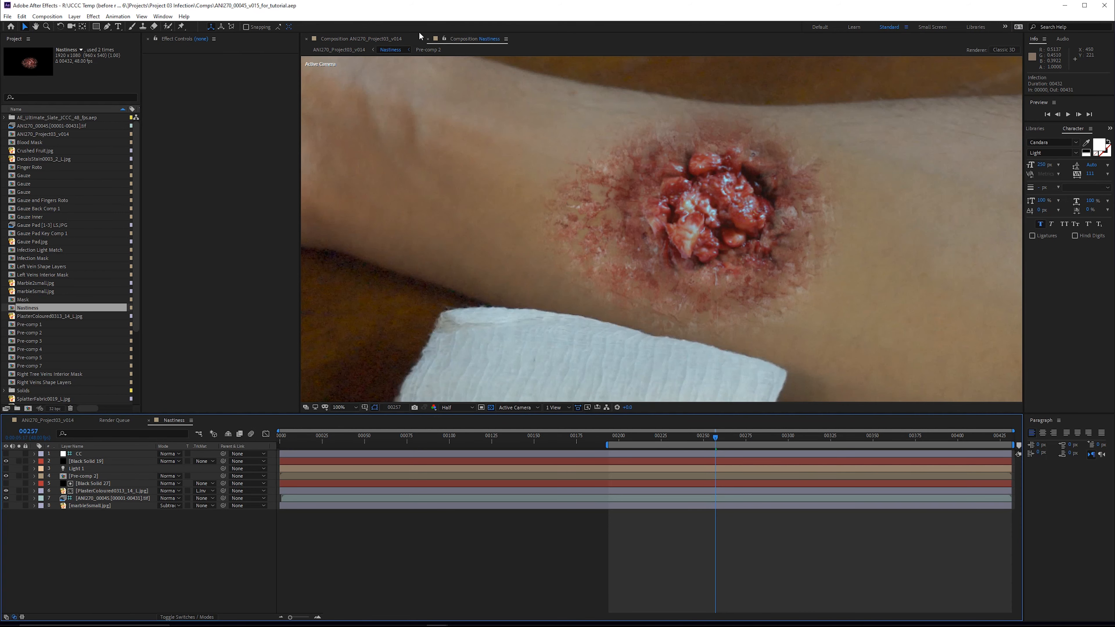
left_click_drag(461, 41, 1001, 128)
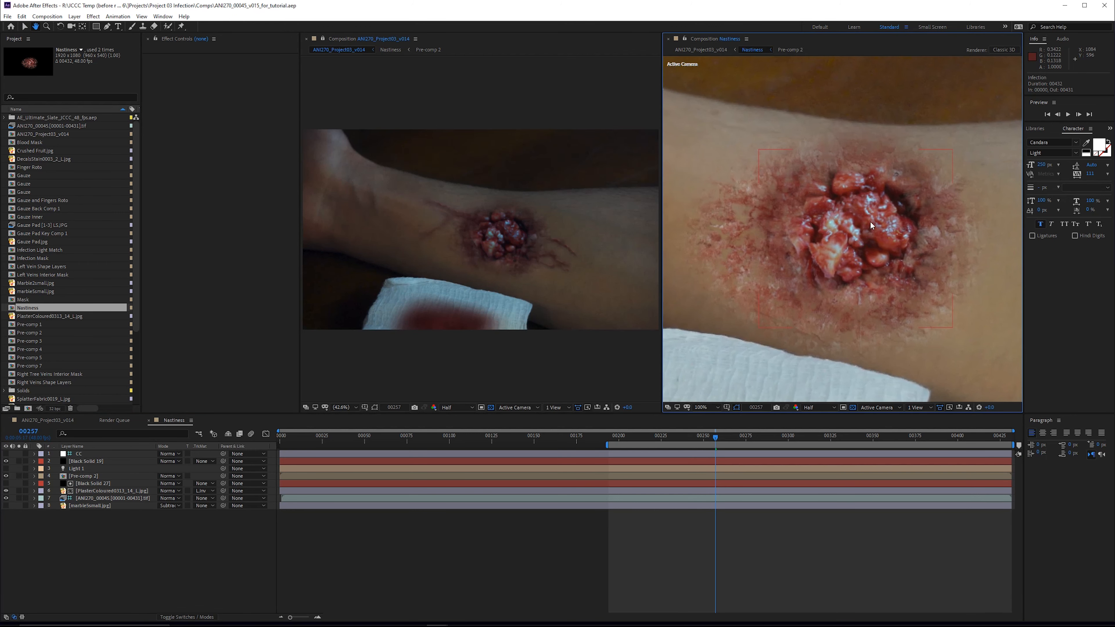
key("h")
left_click_drag(787, 191, 806, 185)
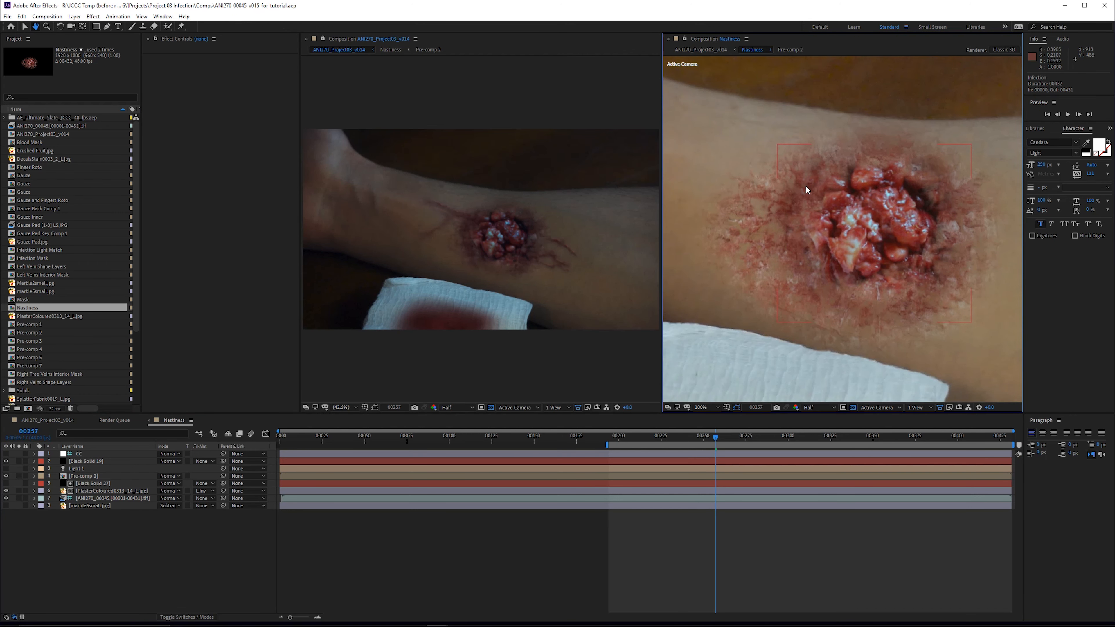
key("v")
Reposition the PlasterColoured0313_14_L.jpg layer in the Nastiness comp while watching the wound close up in the locked main comp viewer
right_click(137, 530)
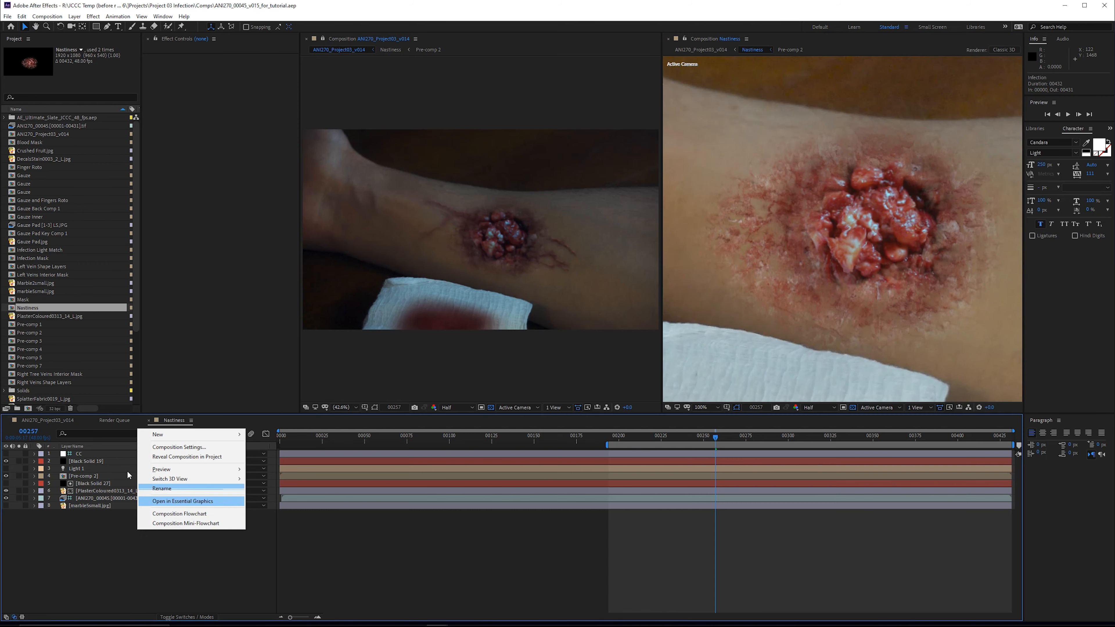
left_click(100, 490)
left_click_drag(743, 132, 796, 131)
scroll(549, 221, "up", 4)
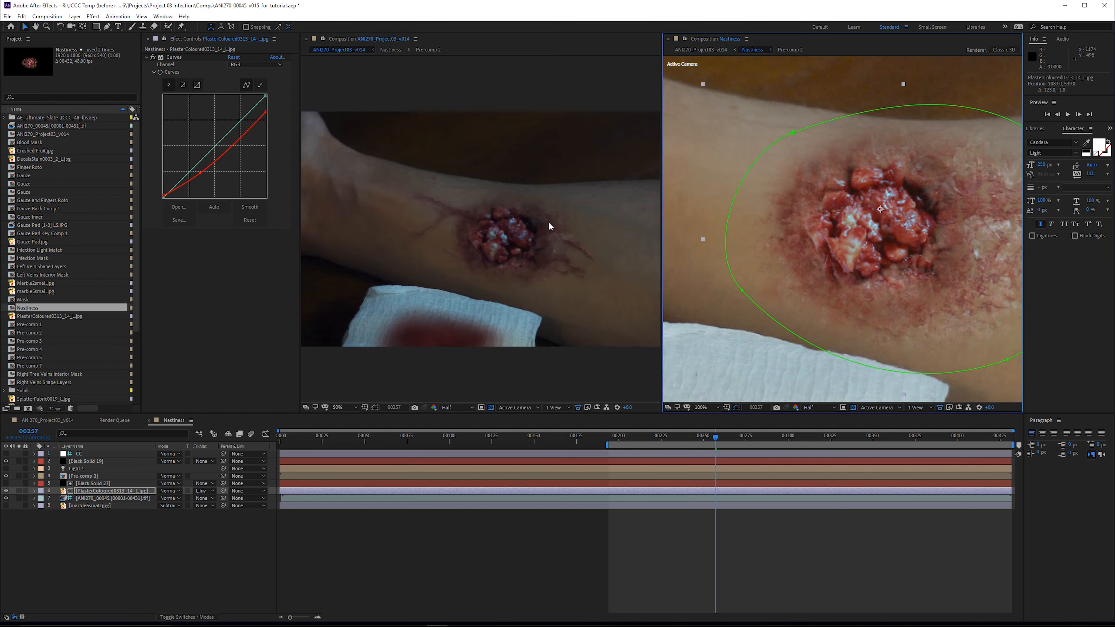
key("v")
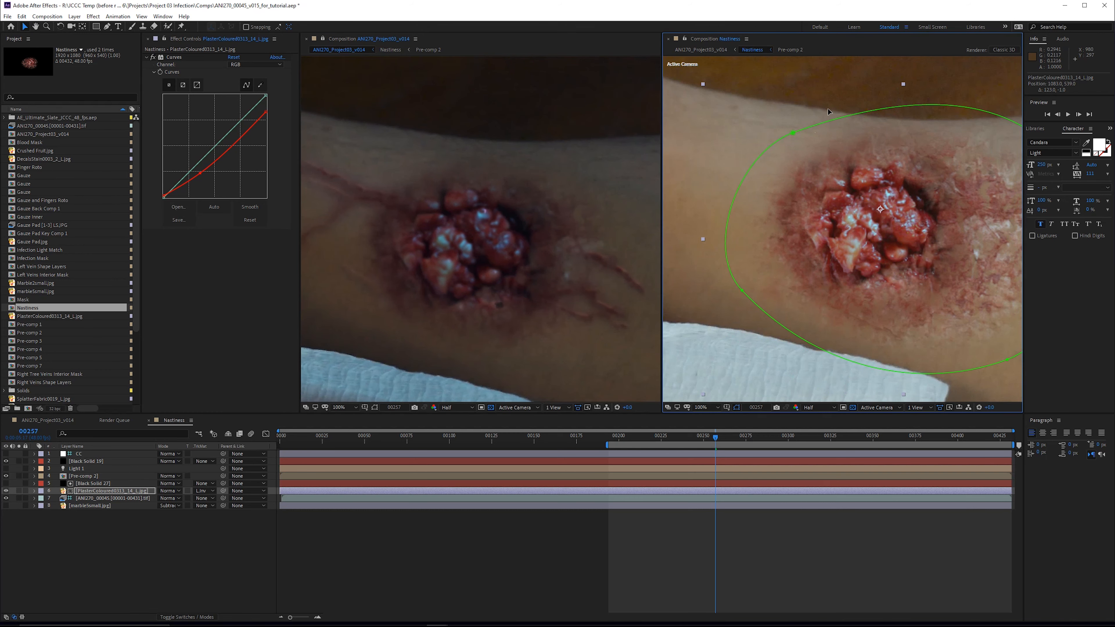
left_click_drag(828, 108, 806, 126)
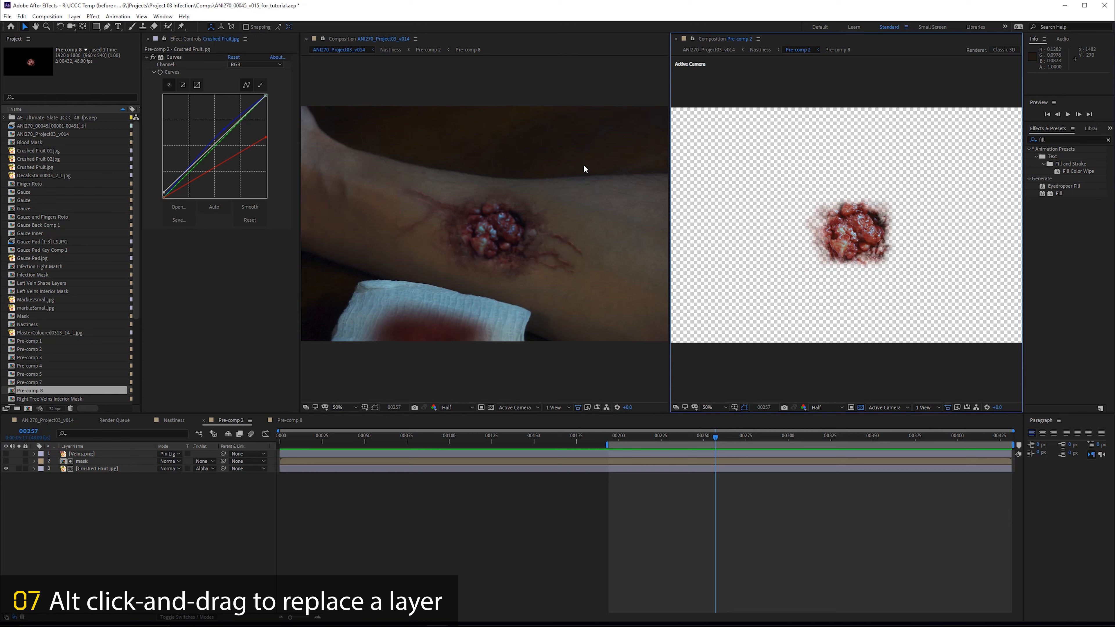
Replace the source of the Crushed Fruit.jpg layer in Pre-comp 2 with Crushed Fruit 02.jpg
key("period")
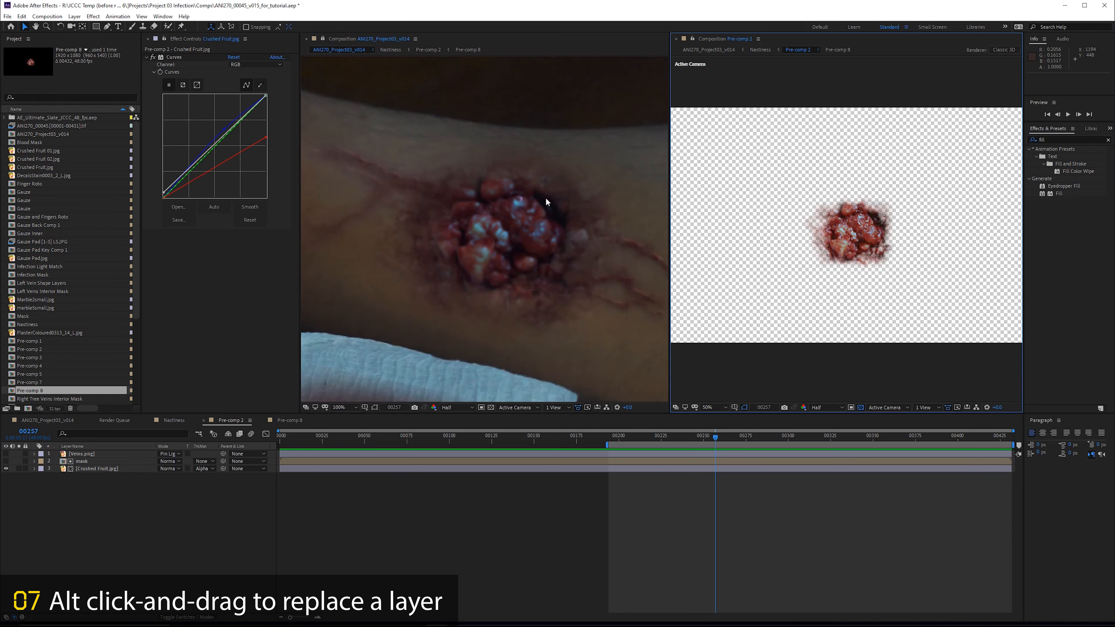
left_click_drag(537, 229, 515, 223)
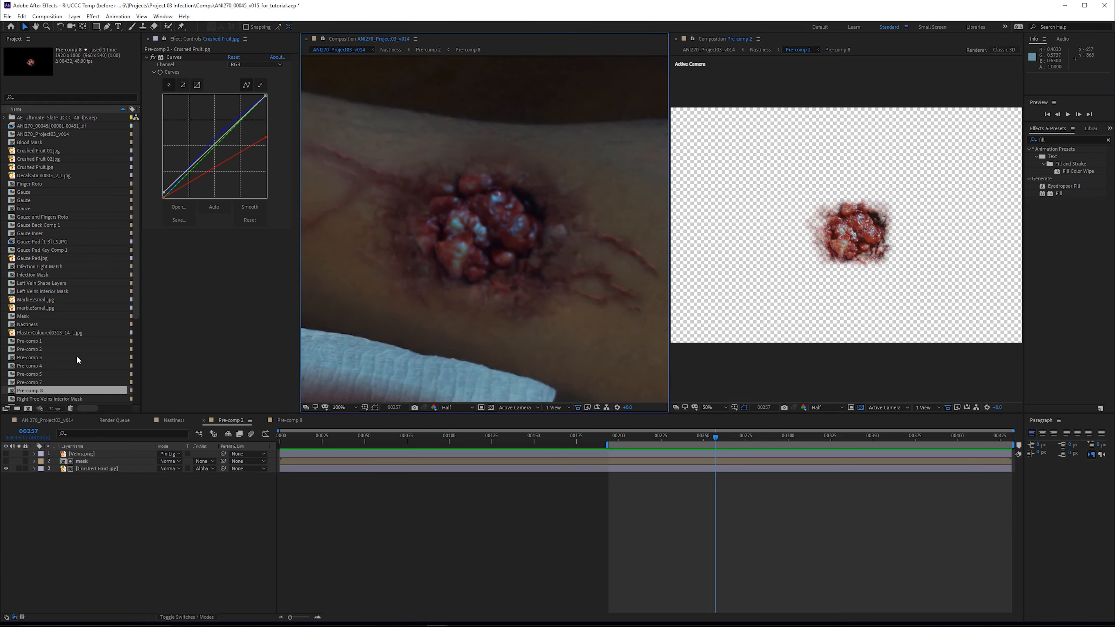
left_click(92, 470)
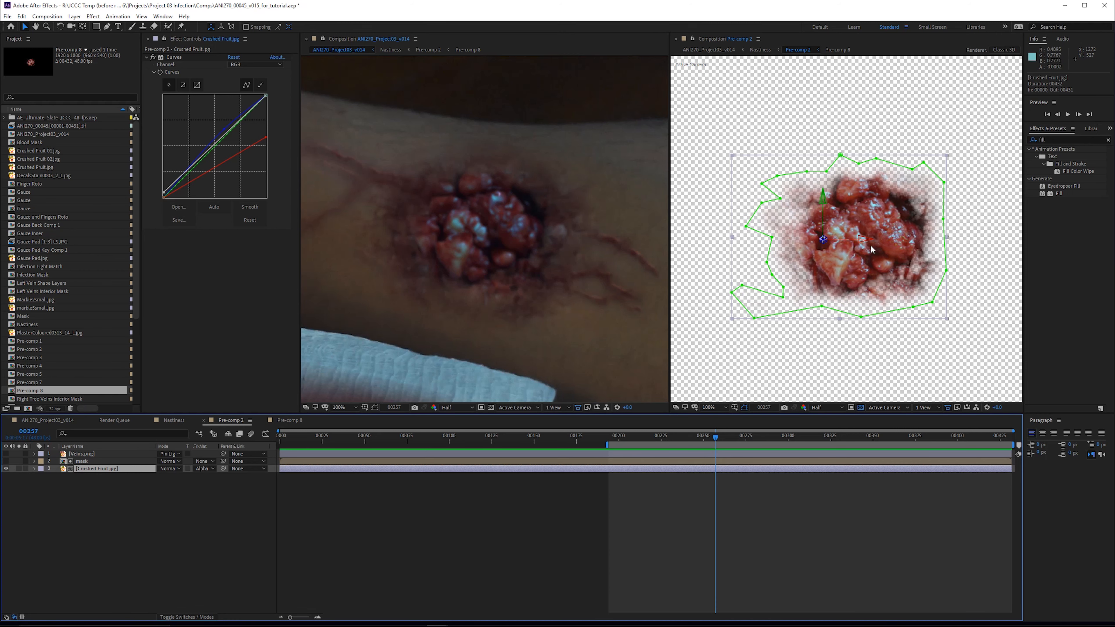
key("period")
left_click(48, 159)
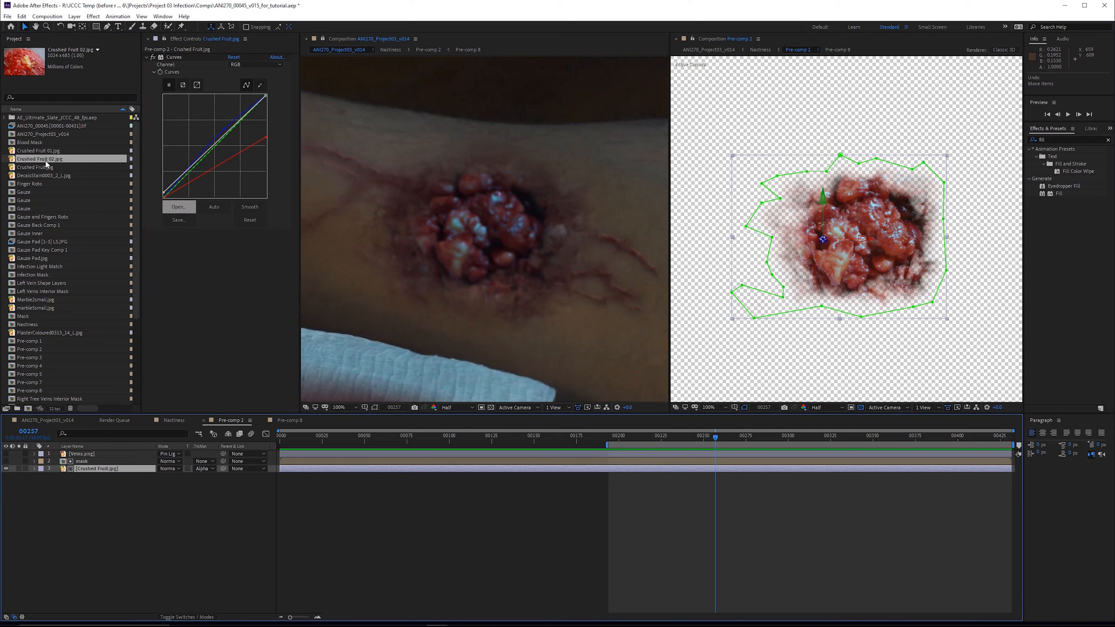
left_click_drag(45, 159, 112, 470)
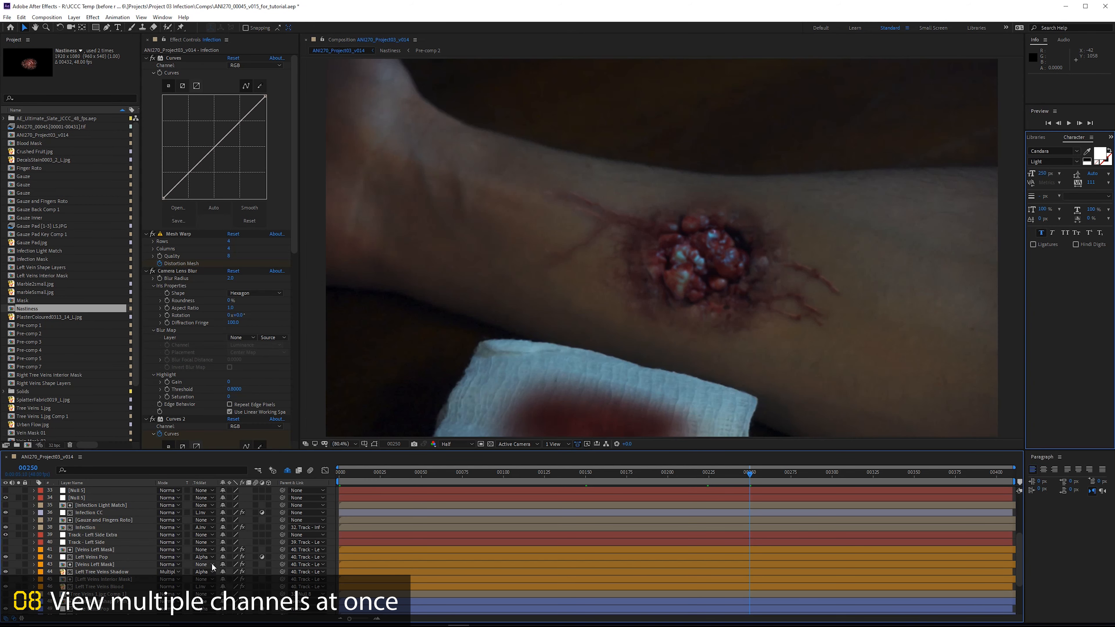
Expand the Infection layer's Masks group, Mask 1 and Transform group to examine their properties in the timeline
left_click(96, 528)
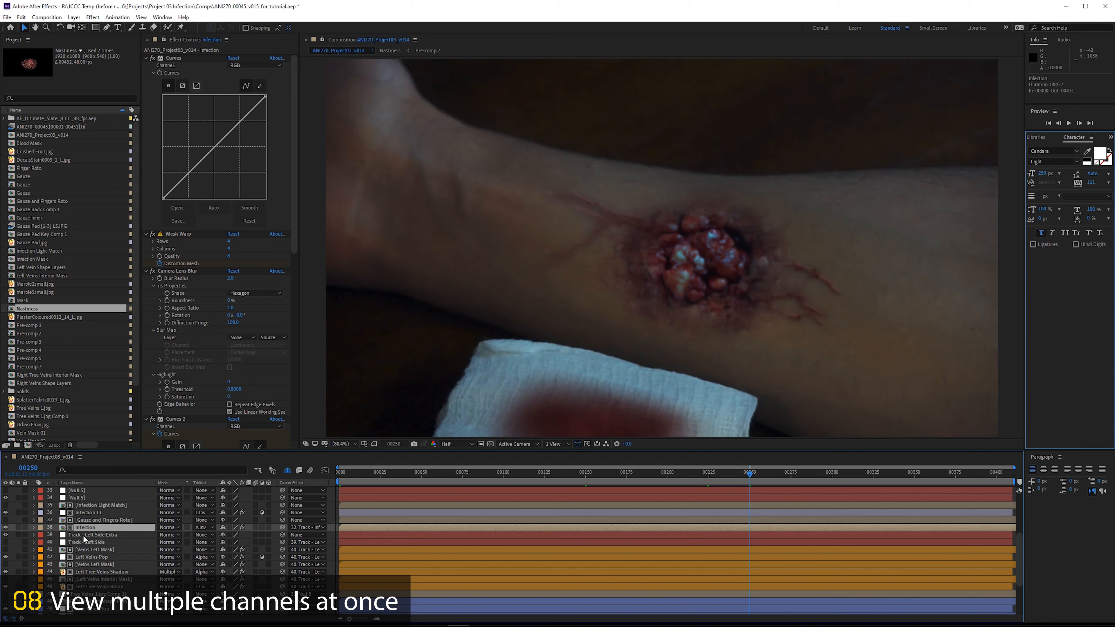
left_click(35, 529)
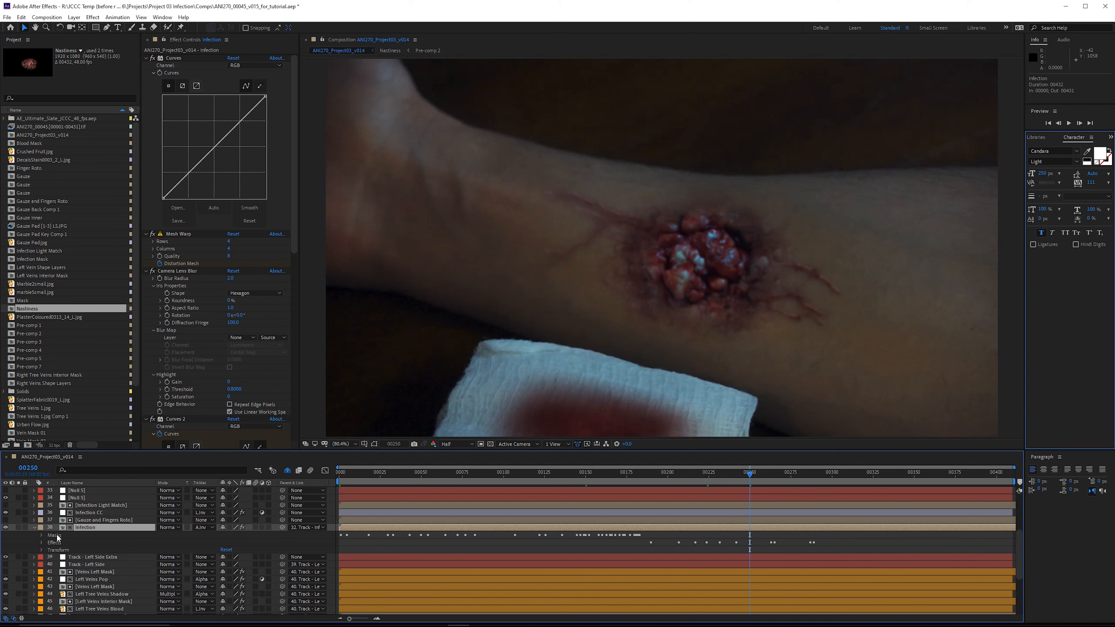
left_click(41, 535)
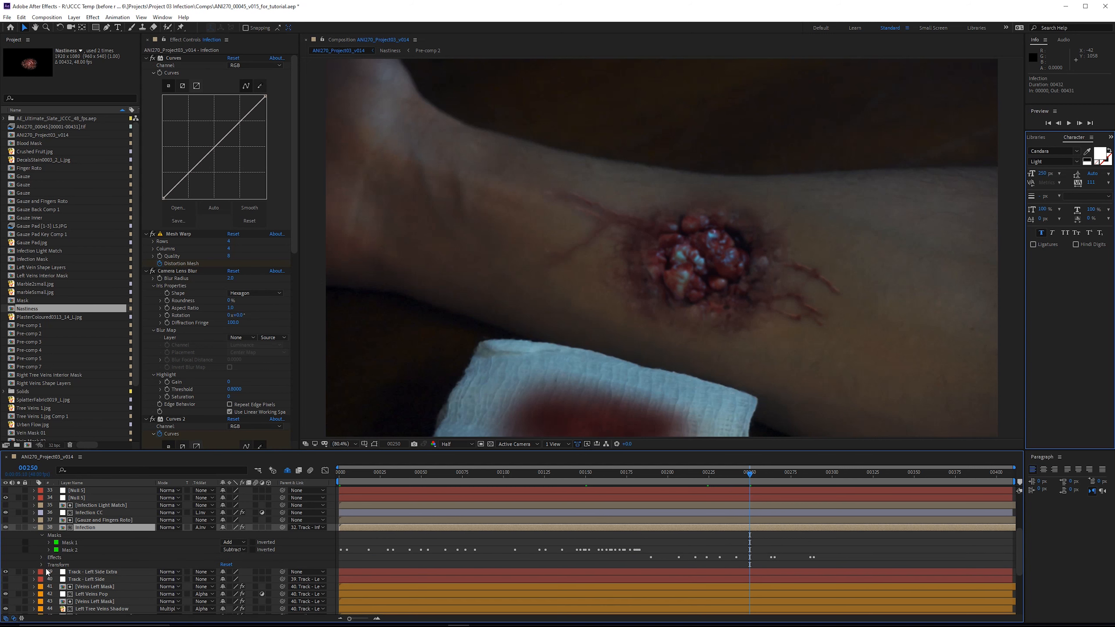
left_click(48, 543)
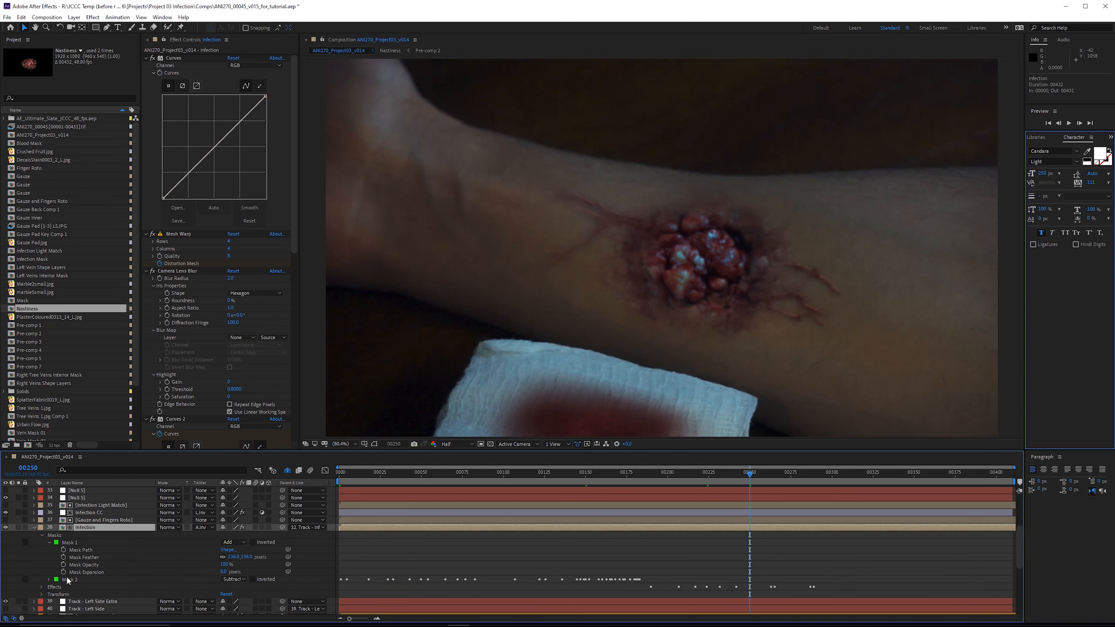
scroll(75, 578, "down", 1)
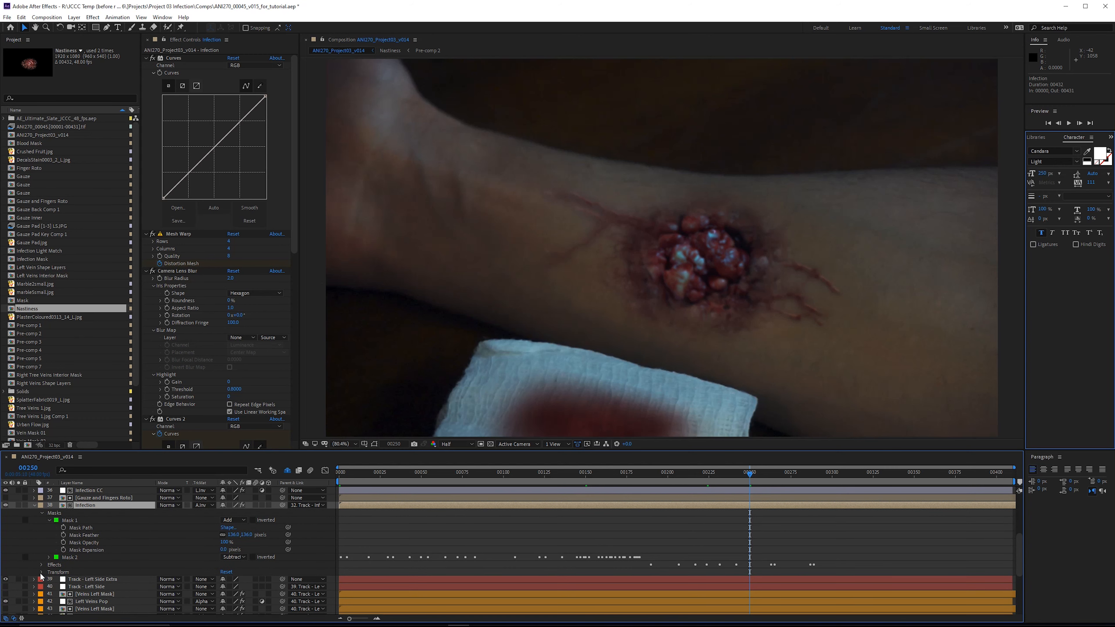
left_click(41, 573)
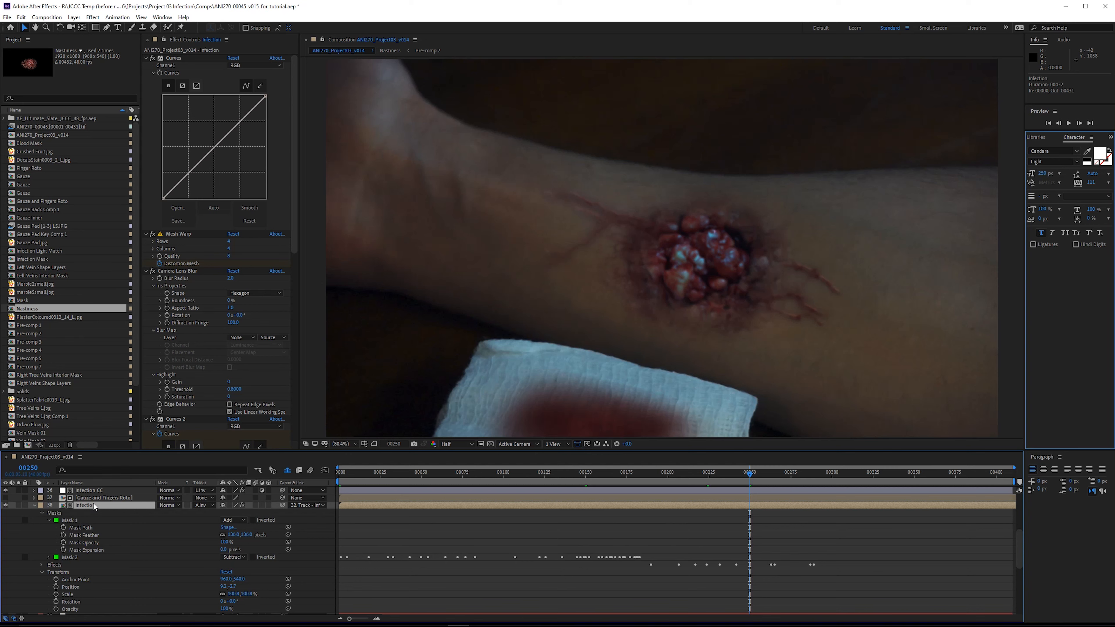
Show only the Infection layer's mask paths, switch the display to only its Position, and keep the layer selected
key("m")
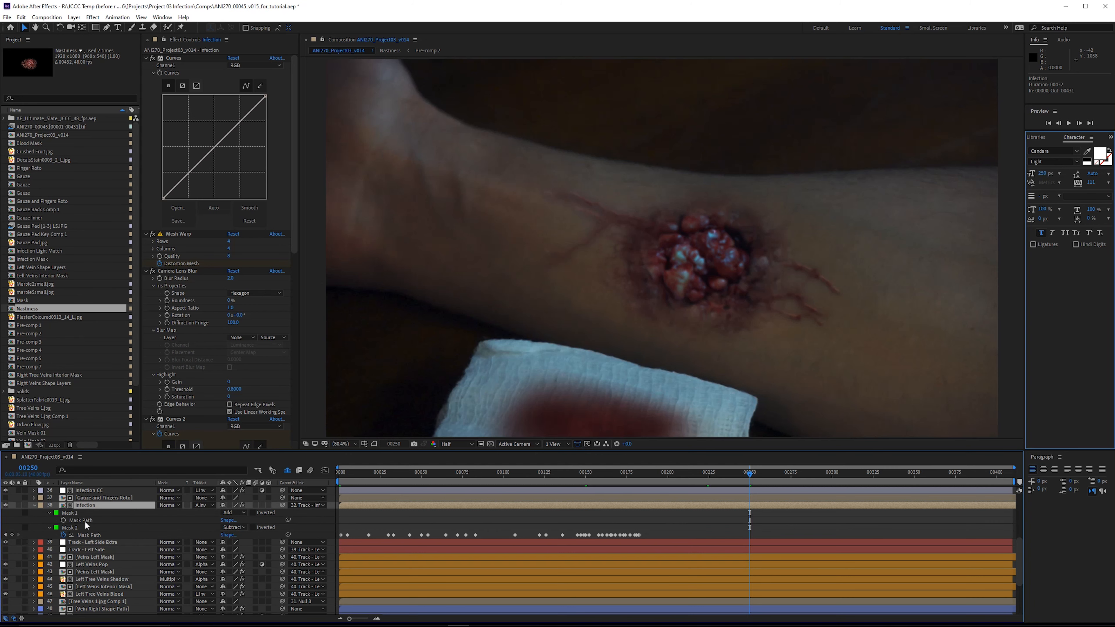
key("p")
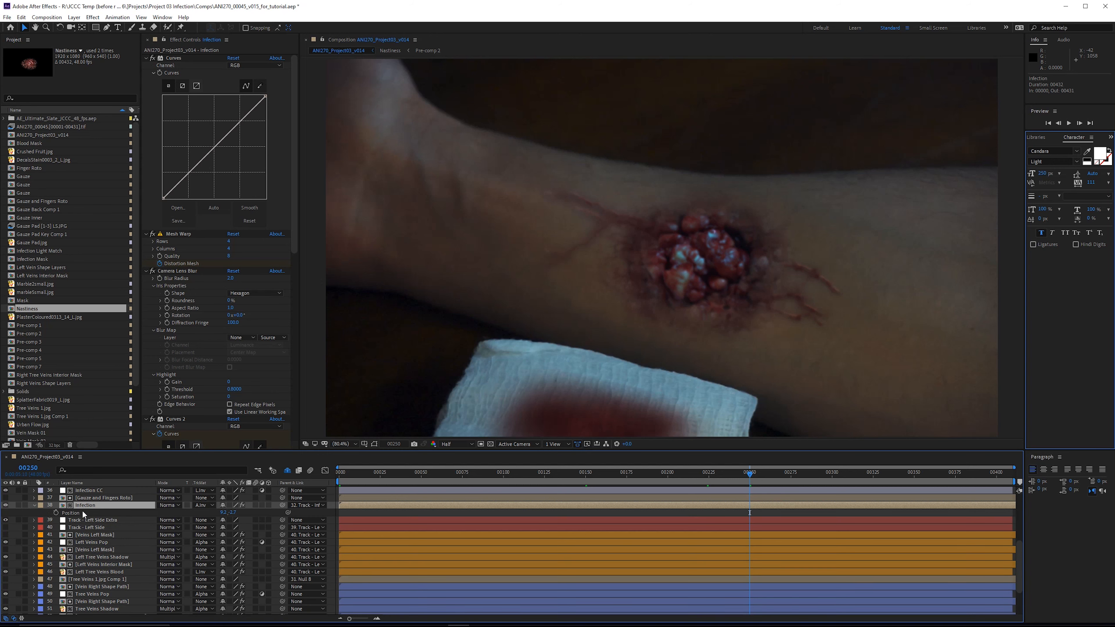
left_click(97, 513)
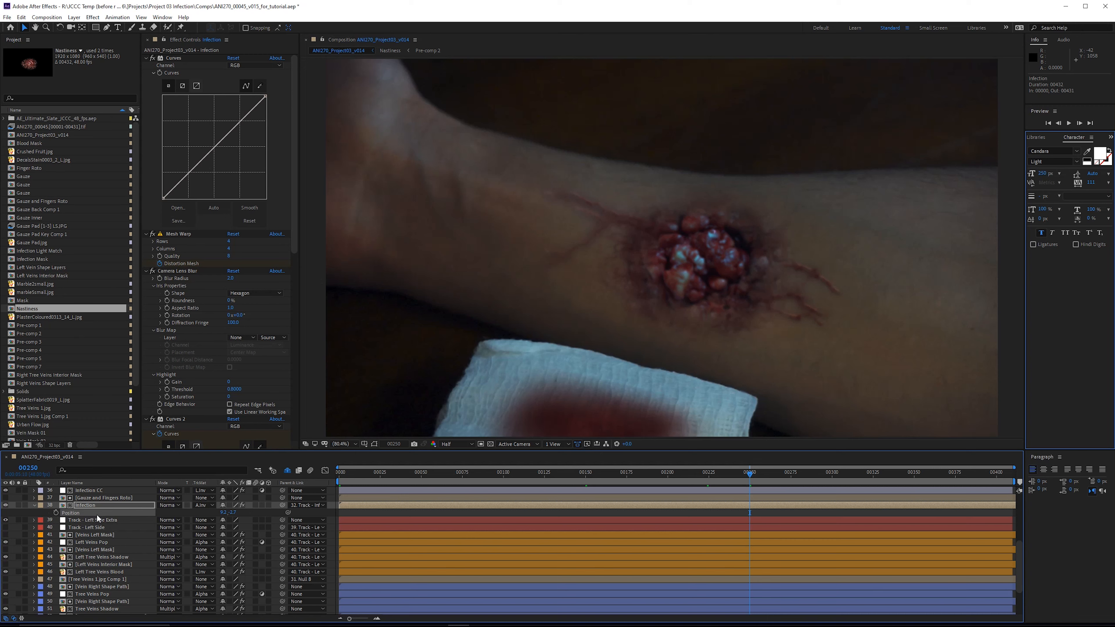
left_click(102, 509)
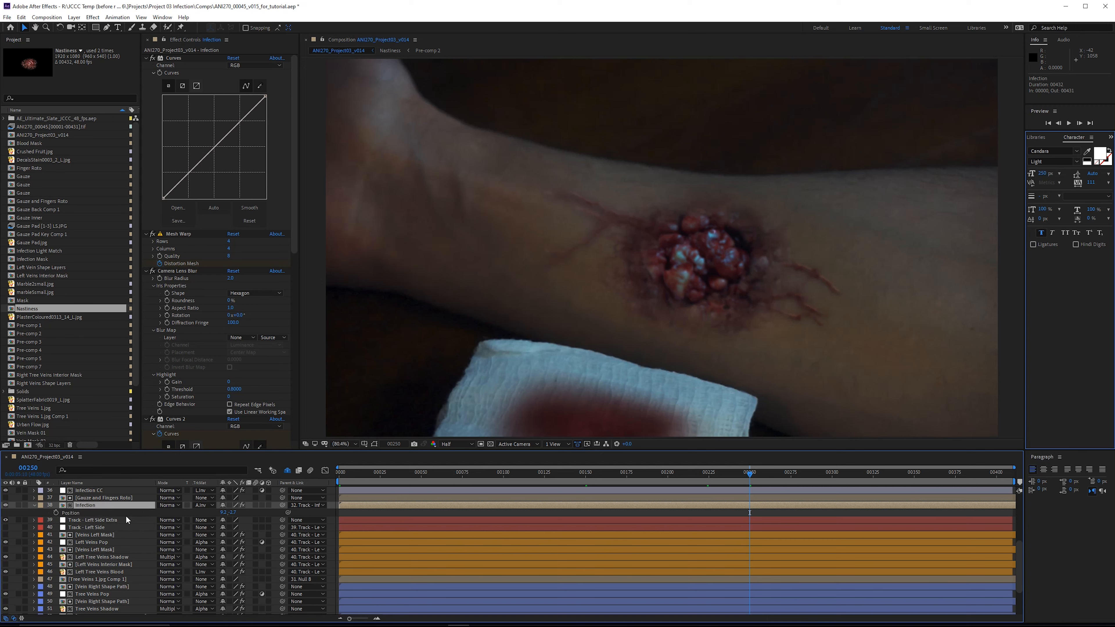
Toggle the Infection layer's mask paths on and off alongside Position, and add its effects to the displayed properties
key("shift+m")
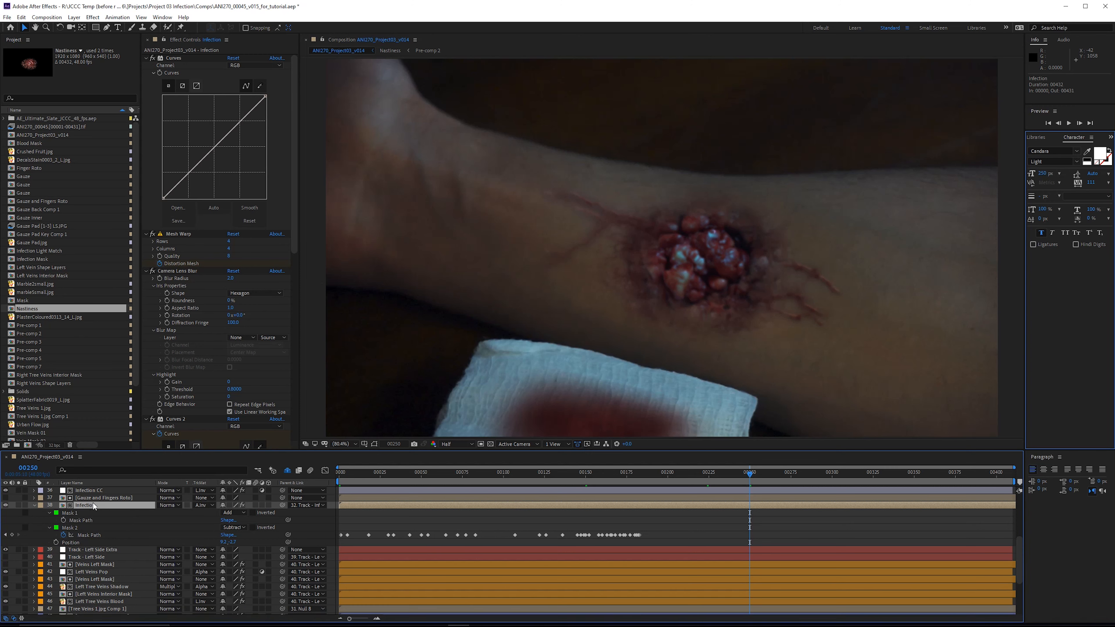
key("shift+m")
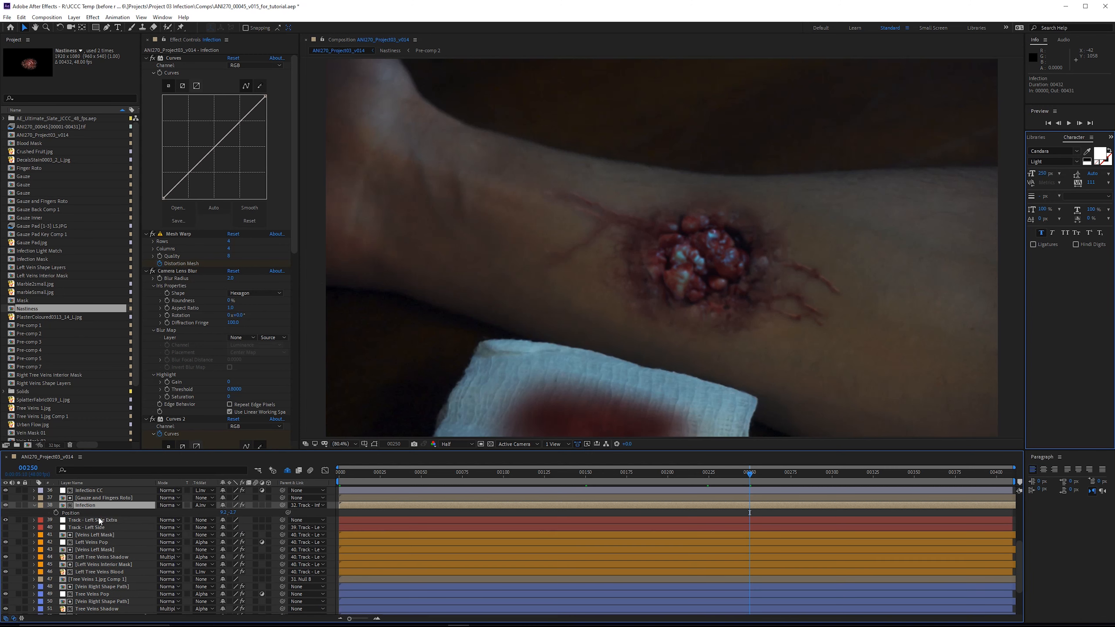
key("shift+e")
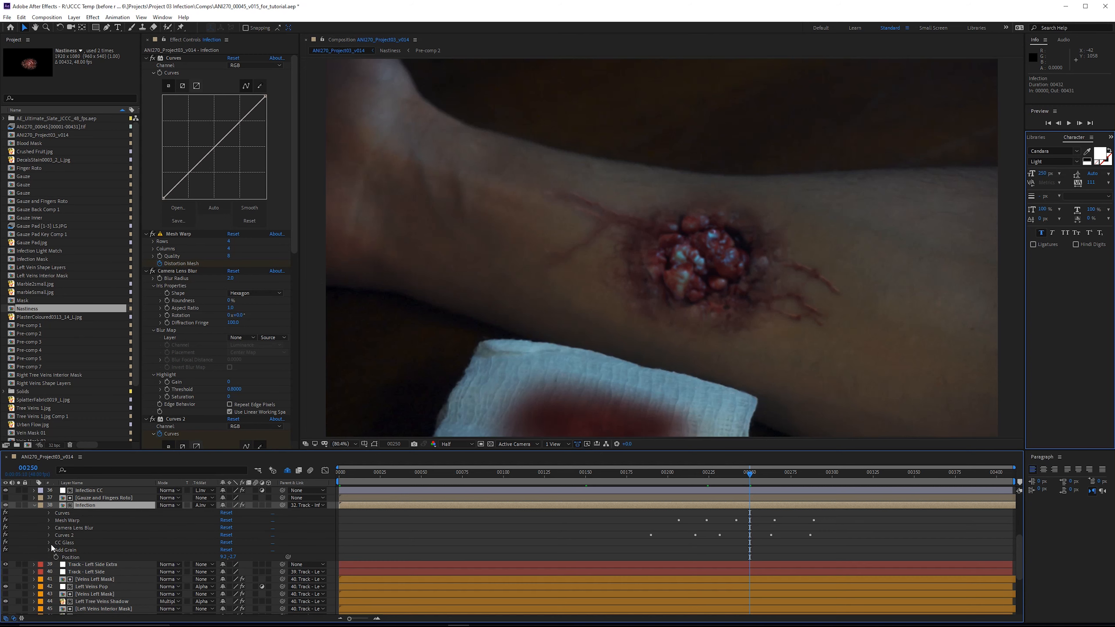